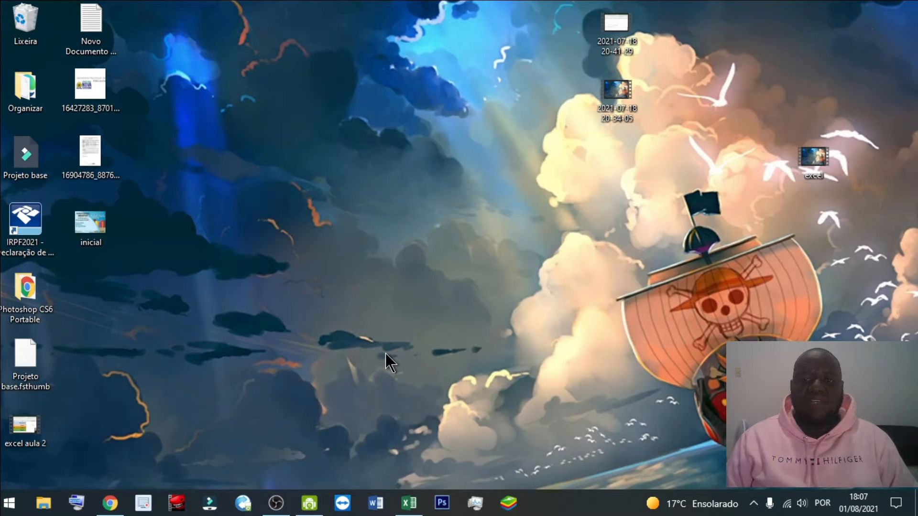
Switch to the Excel workbook and fill the Média row, cells A7:F7, with light pink
left_click(412, 514)
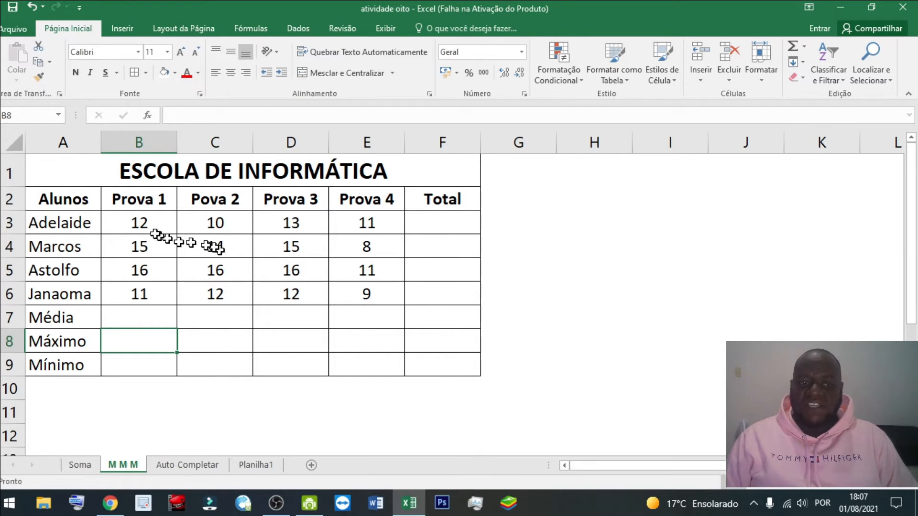
left_click(101, 318)
left_click_drag(80, 318, 417, 324)
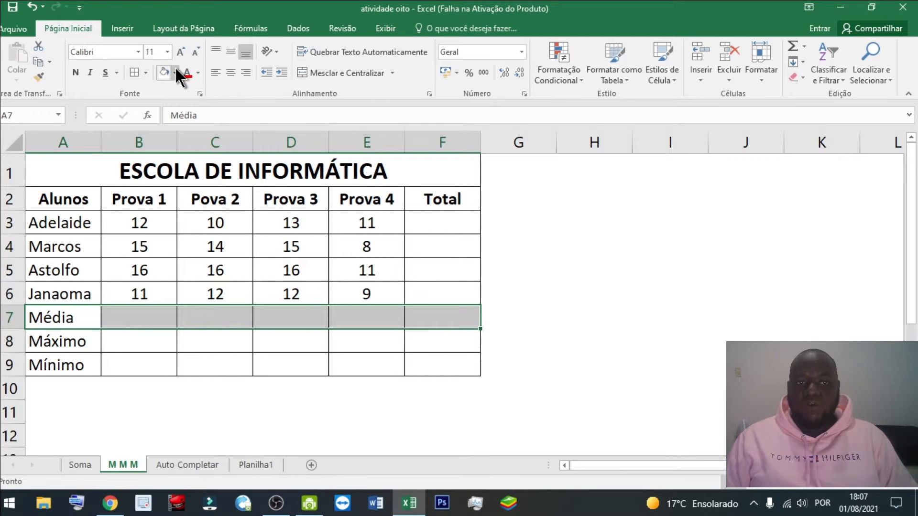
left_click(174, 72)
left_click(221, 112)
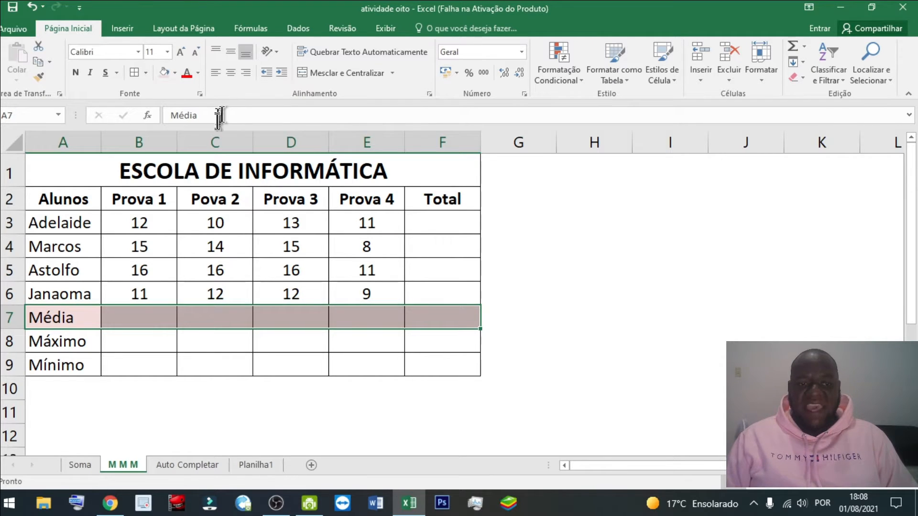
left_click(216, 266)
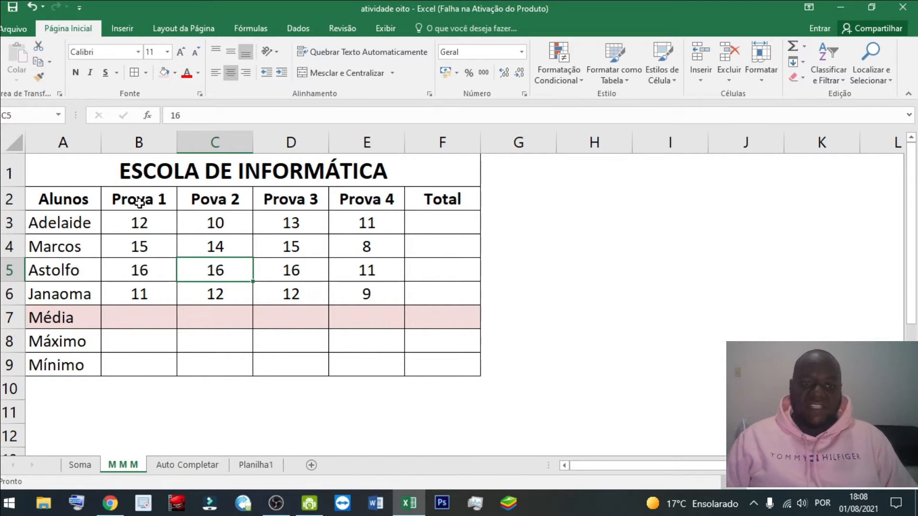
Calculate the Prova 1 average in B7 with the formula =media(B3:B6) and centre the result
left_click(120, 318)
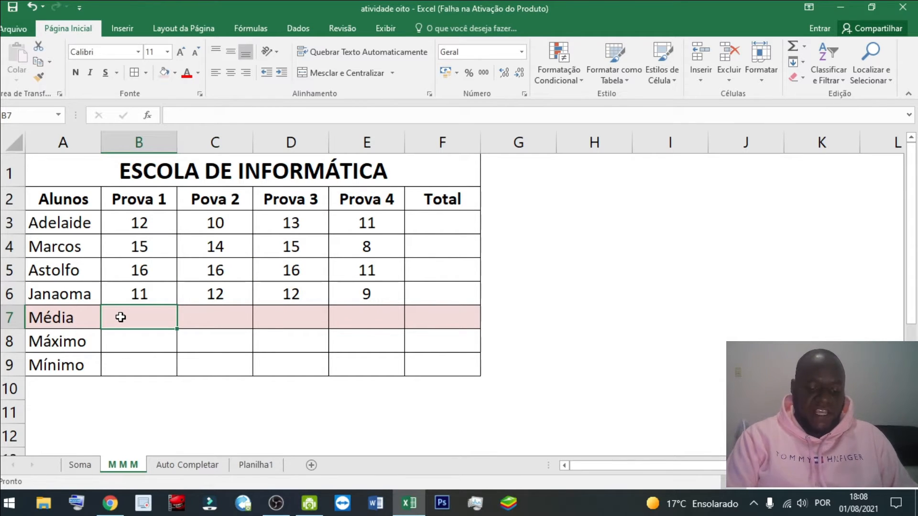
type("=media")
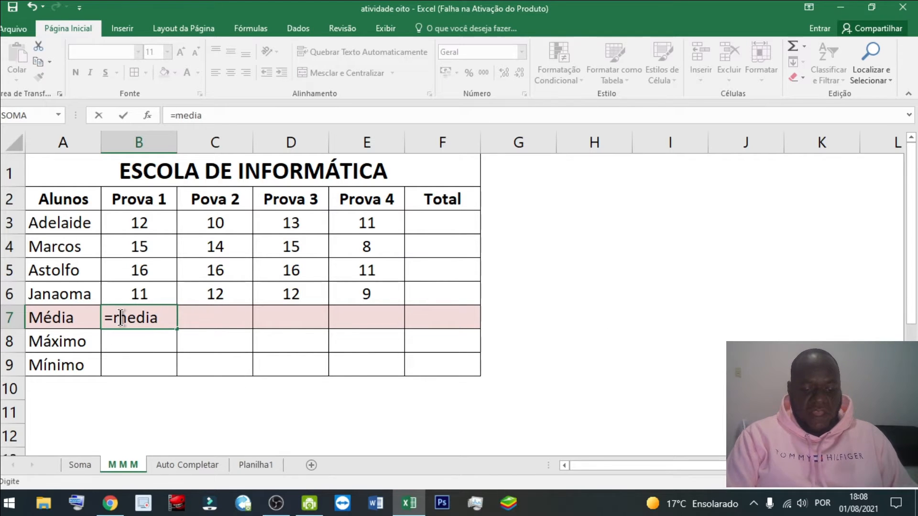
type("(")
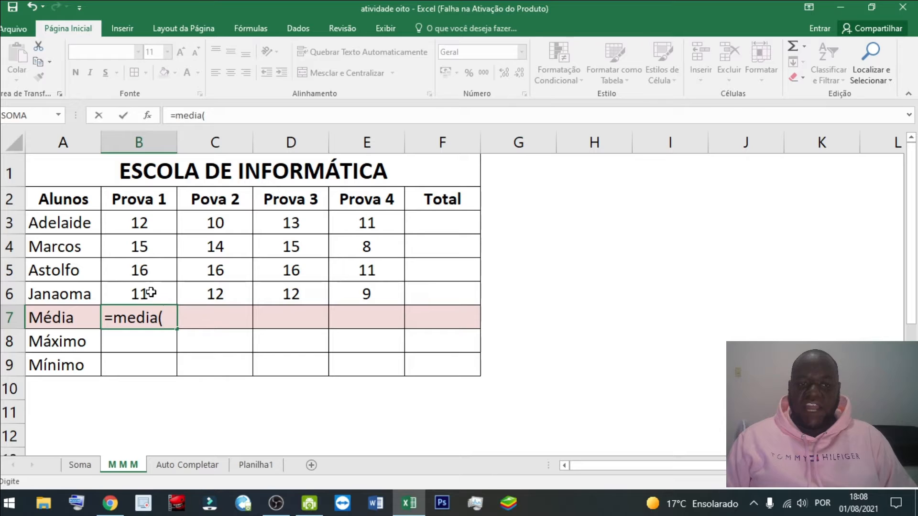
left_click_drag(149, 228, 145, 288)
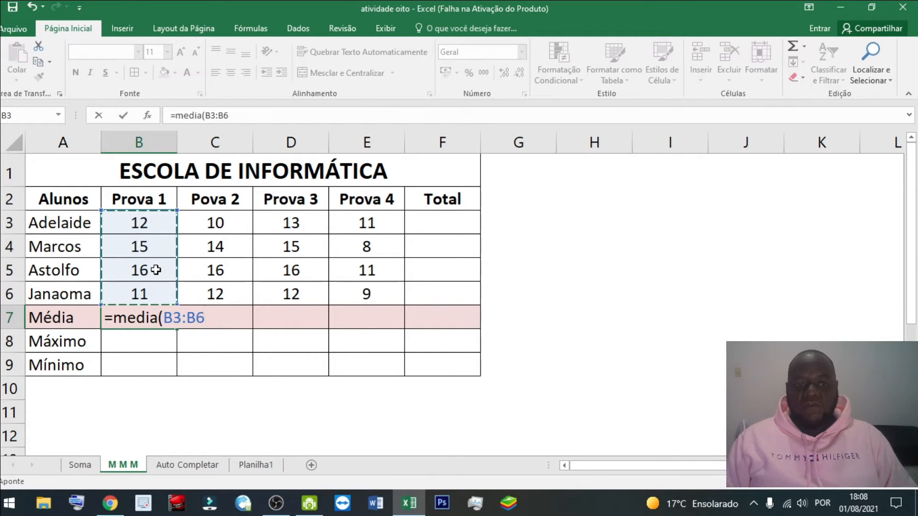
key("Return")
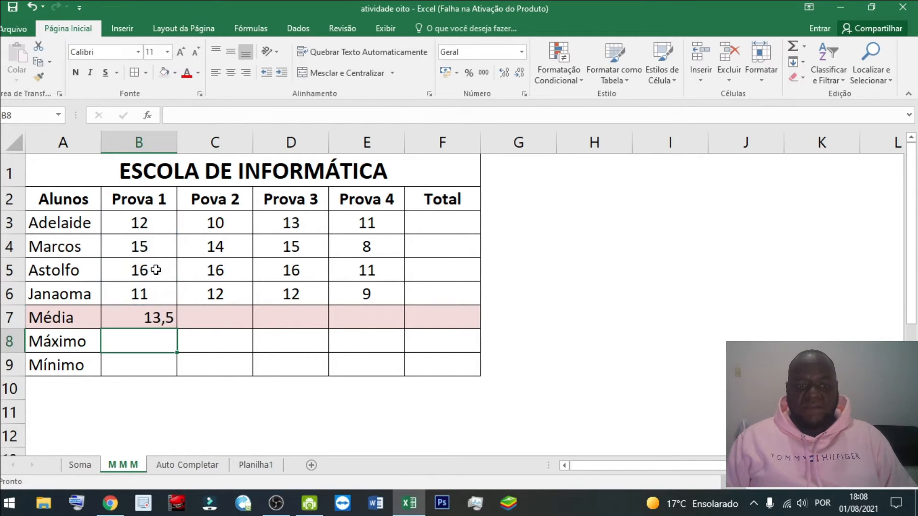
left_click(159, 318)
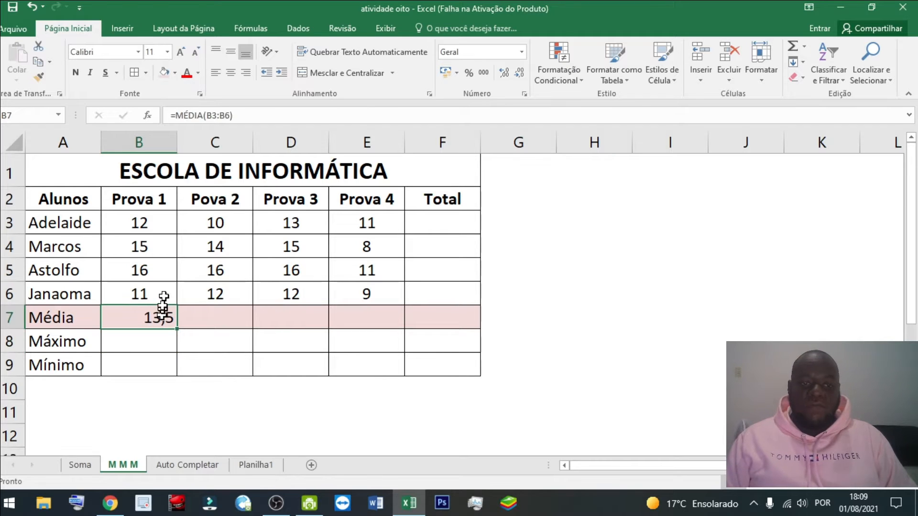
left_click(230, 72)
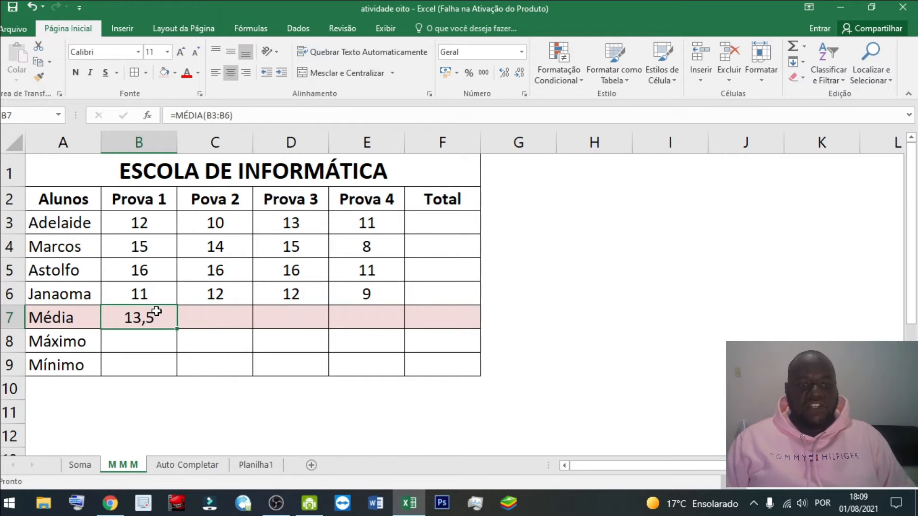
Calculate the highest Prova 1 score in B8 with the formula =maximo(B3:B6)
left_click(145, 341)
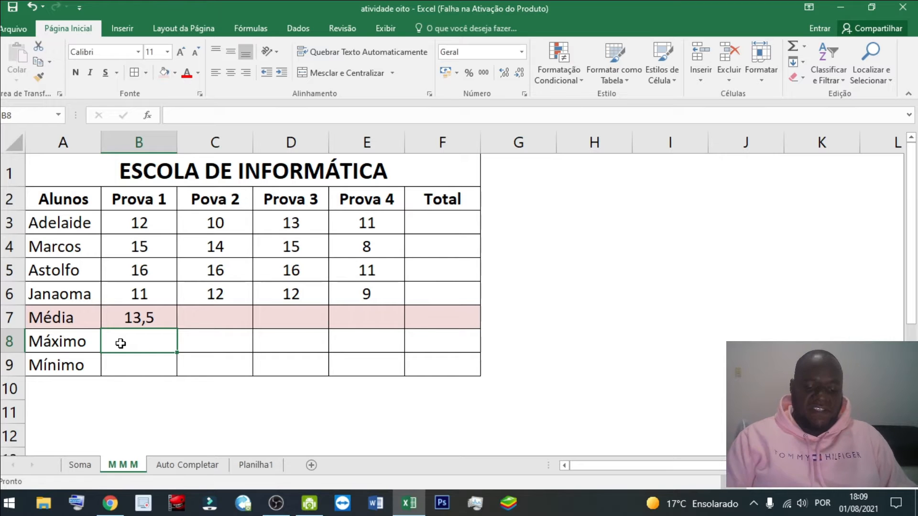
type("=maximo(")
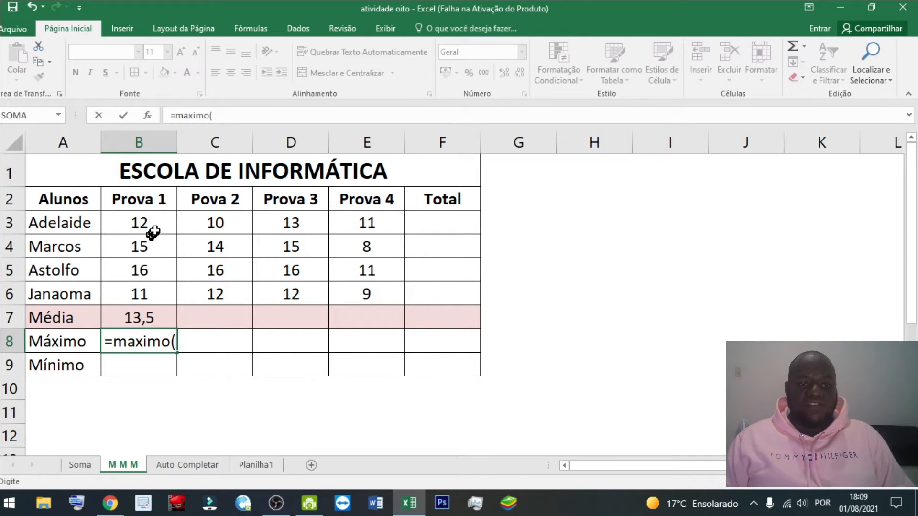
left_click_drag(157, 223, 149, 292)
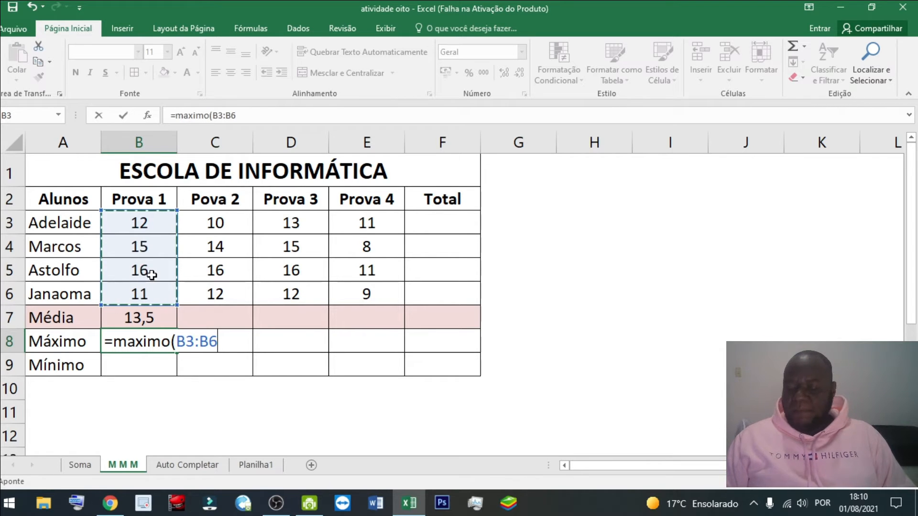
key("Return")
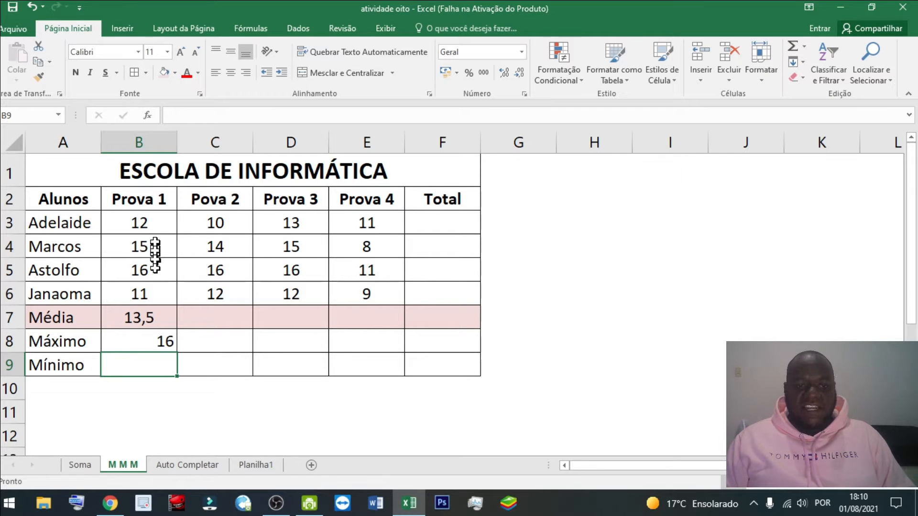
Centre the contents of the Média, Máximo and Mínimo result cells
left_click(165, 341)
left_click_drag(177, 352, 263, 348)
left_click_drag(165, 317, 432, 359)
Calculate the lowest Prova 1 score in B9 with the formula =minimo(B3:B6)
left_click(163, 365)
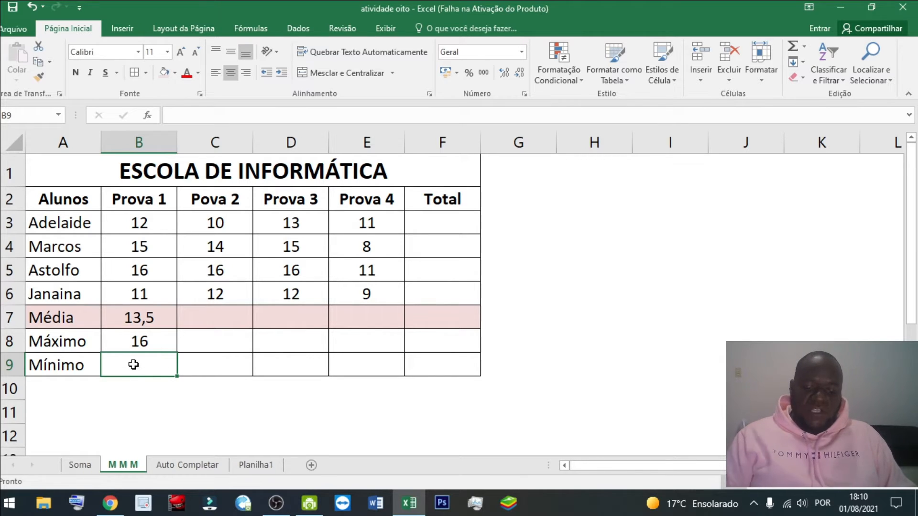
type("=mini")
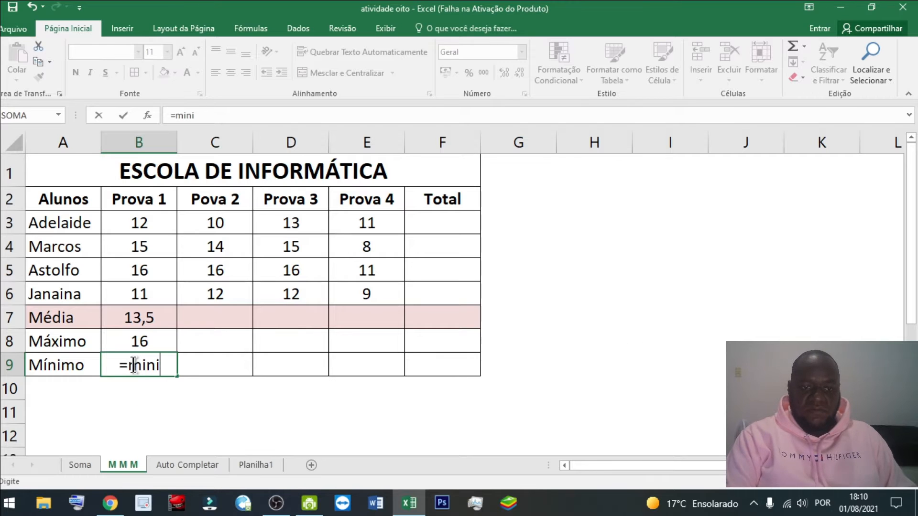
type("mo(")
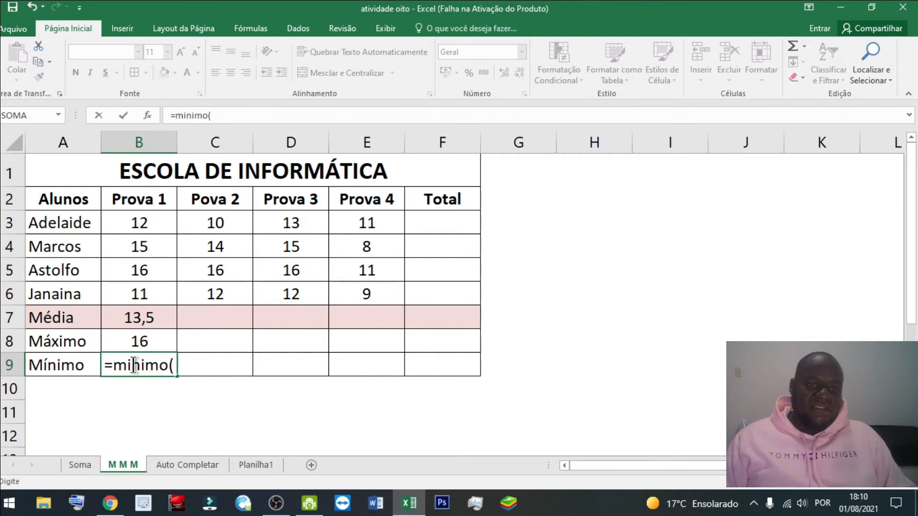
left_click_drag(160, 230, 153, 285)
key("Return")
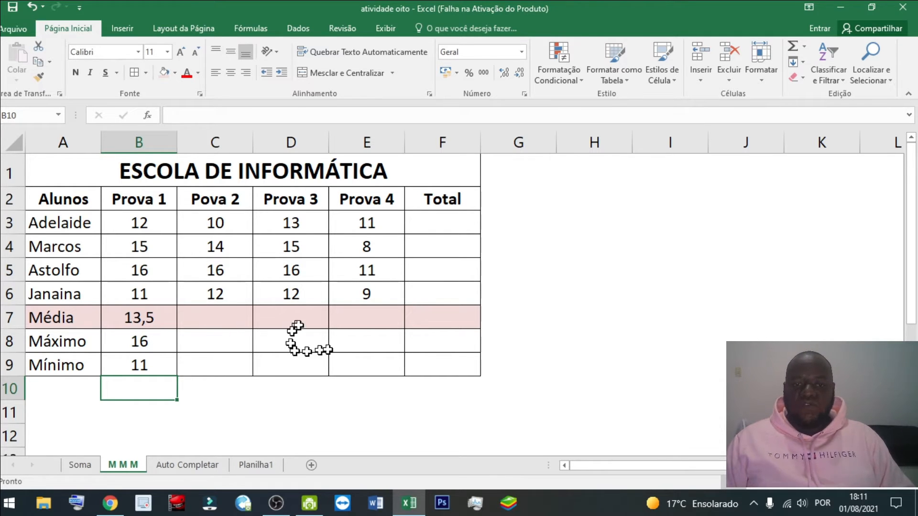
Add up the first student's four test scores in F3 with the formula =soma(B3:E3)
left_click(421, 224)
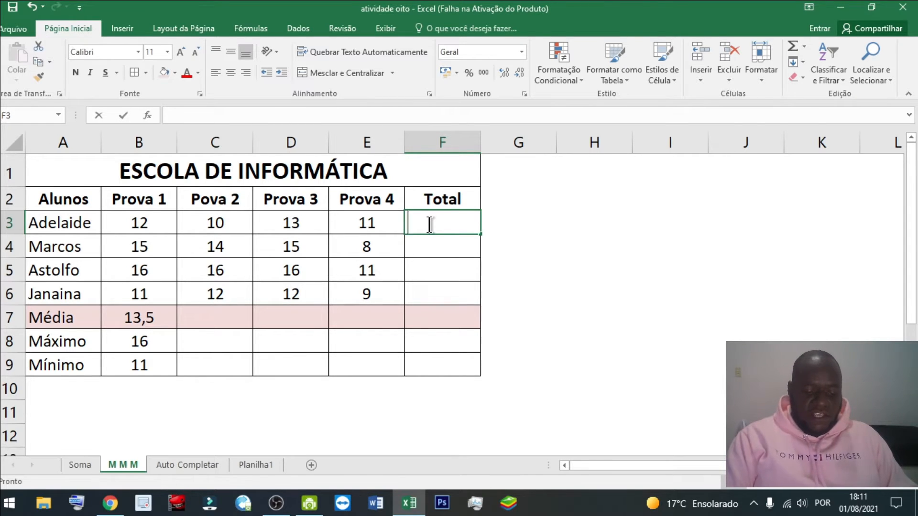
type("=soma")
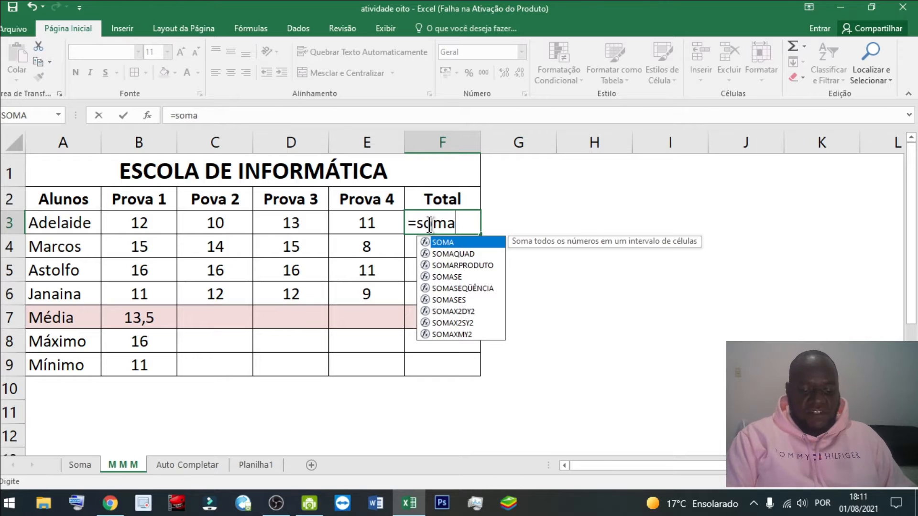
type("(")
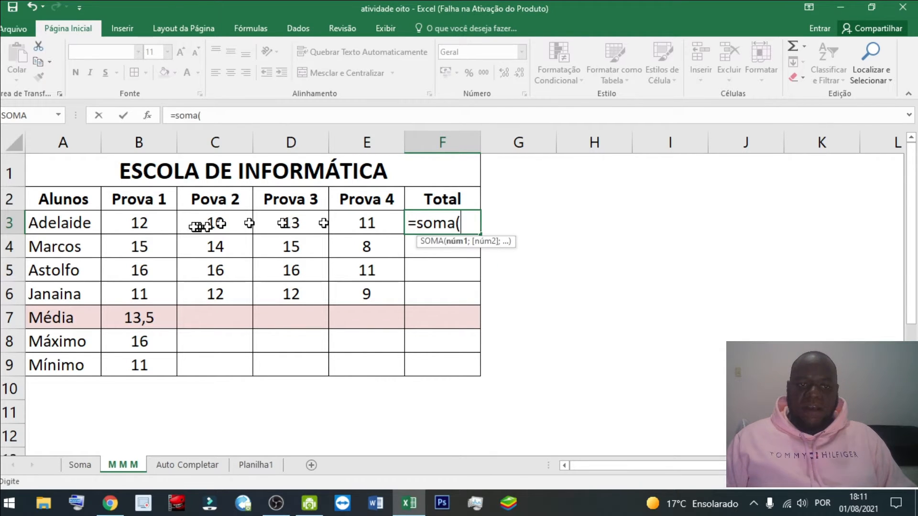
mouse_move(150, 226)
left_mouse_down()
mouse_move(360, 225)
mouse_move(342, 225)
left_mouse_up()
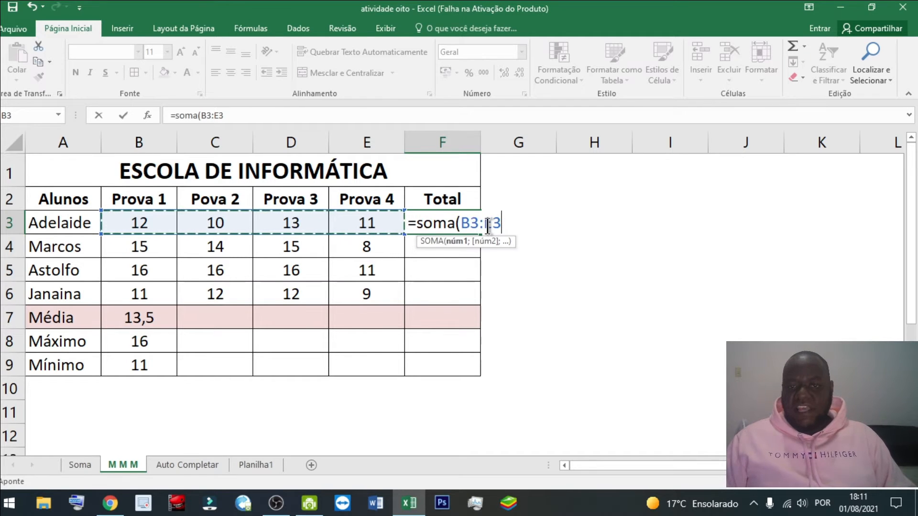
key("Return")
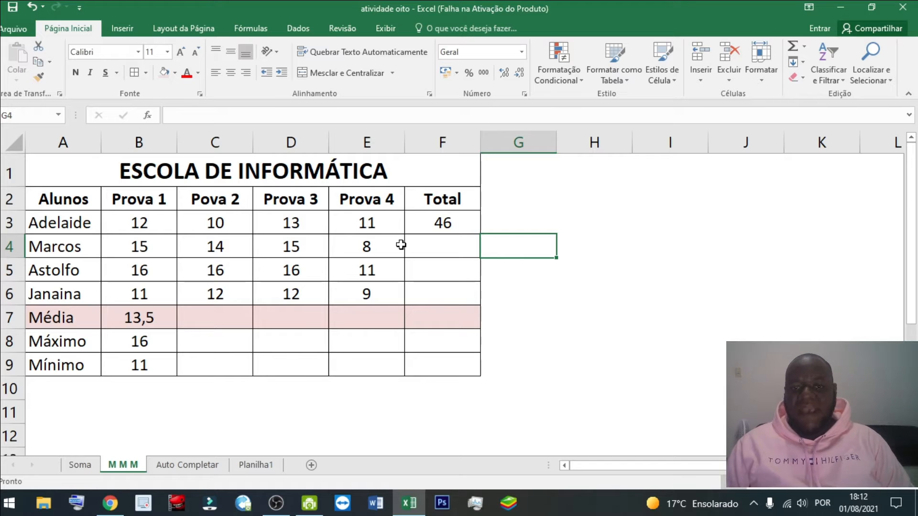
Clear the first student's total in F3 and the Prova 1 average, maximum and minimum in B7:B9
left_click(441, 224)
key("Delete")
left_click_drag(149, 319, 147, 360)
key("Delete")
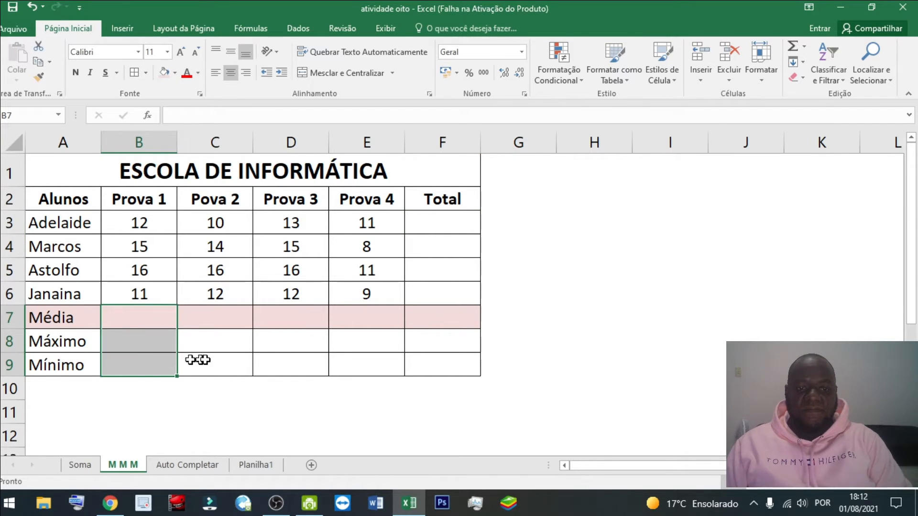
left_click(316, 361)
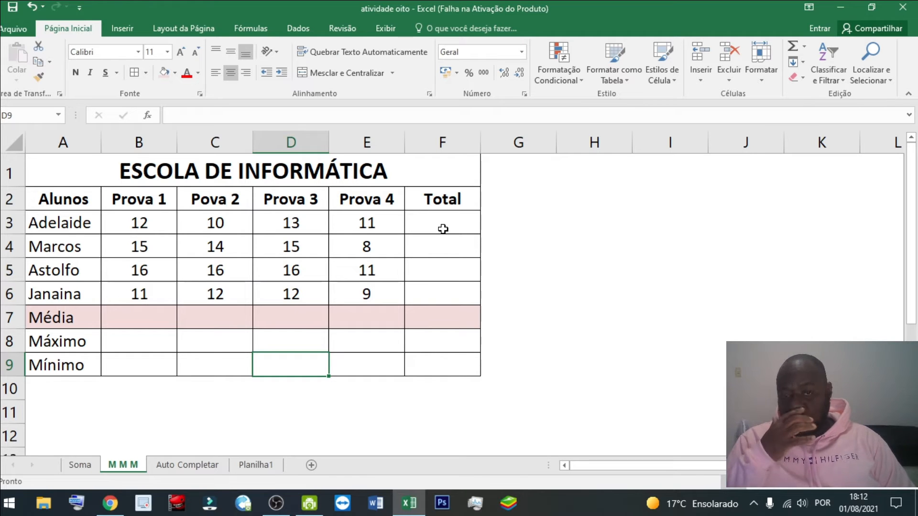
Fill the Total column for all four students, F3:F6, by applying AutoSum to rows 3, 4 and 5 to 6
left_click_drag(140, 224, 418, 224)
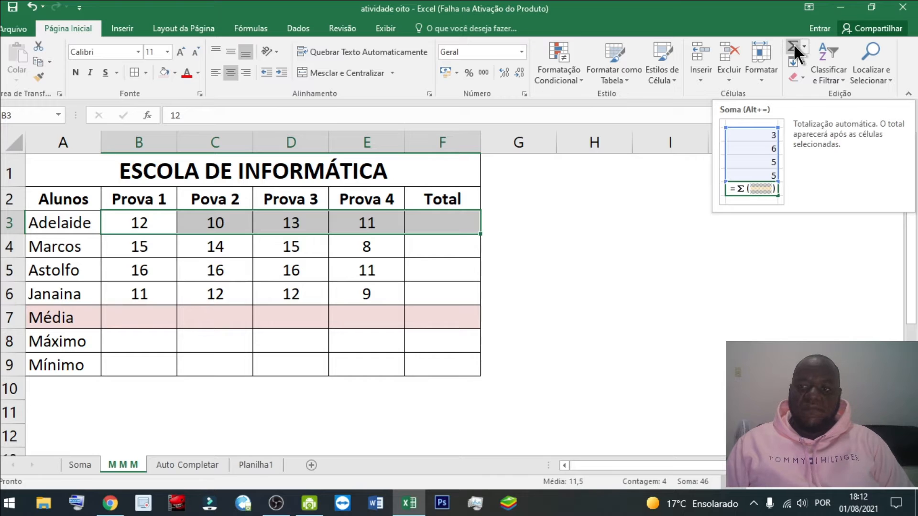
left_click(791, 46)
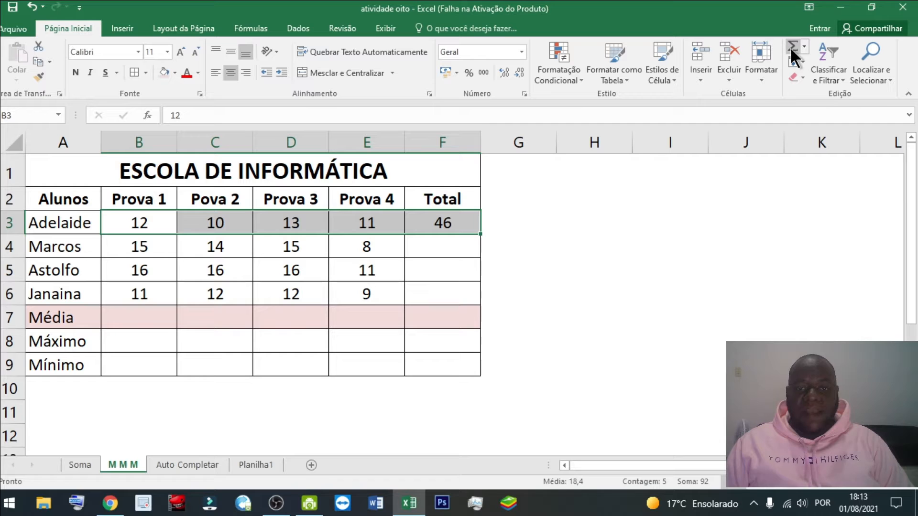
left_click_drag(130, 244, 413, 252)
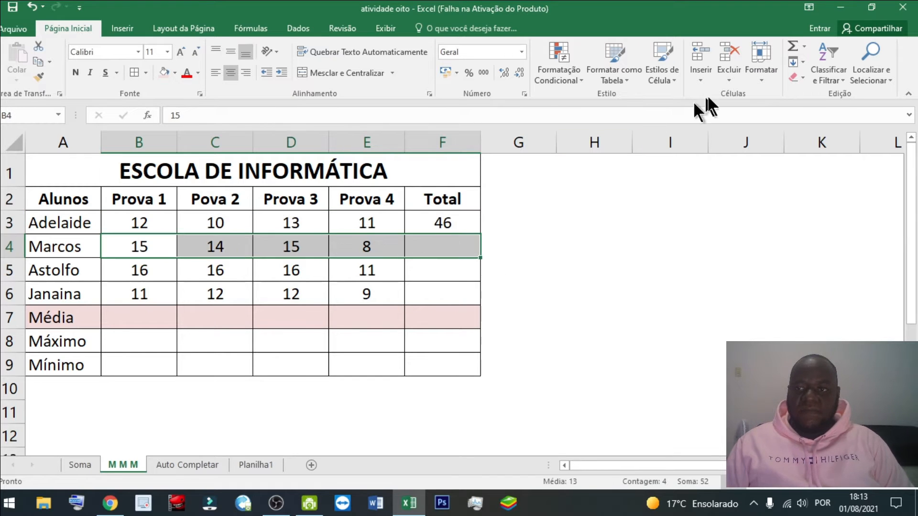
left_click(788, 48)
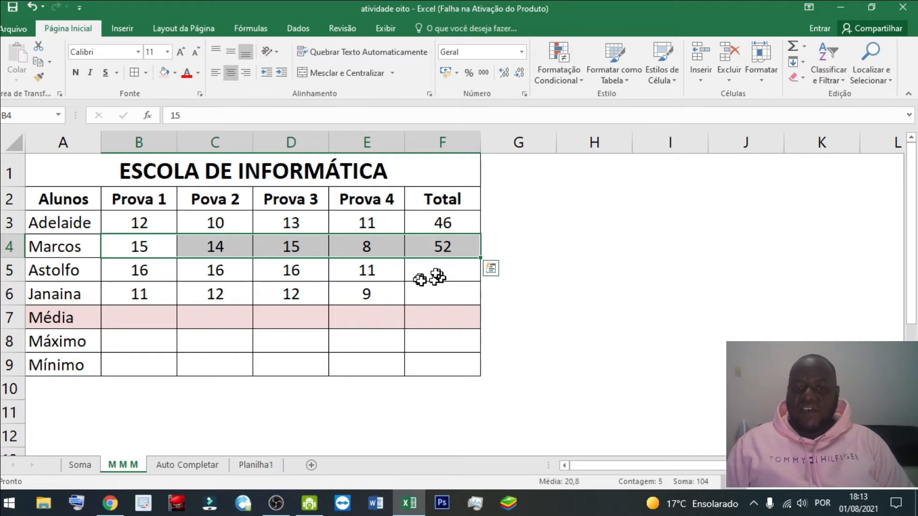
left_click_drag(162, 275, 431, 286)
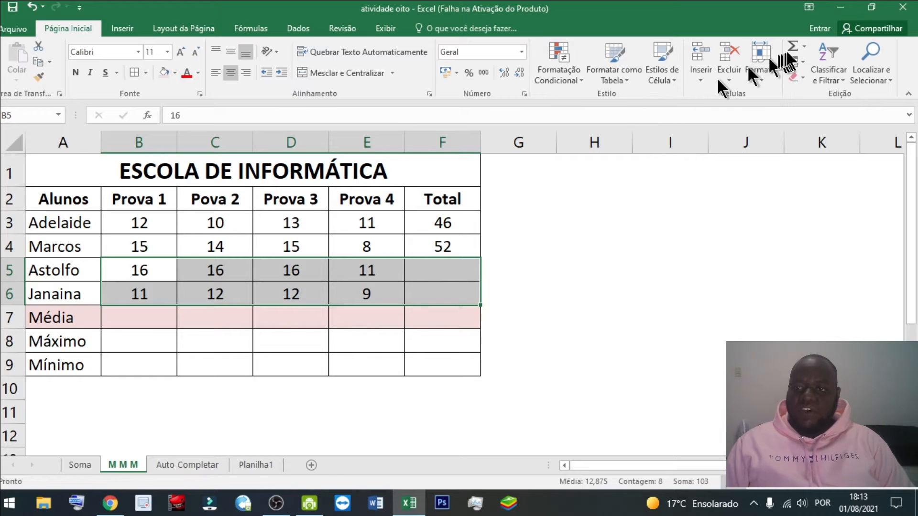
left_click(792, 46)
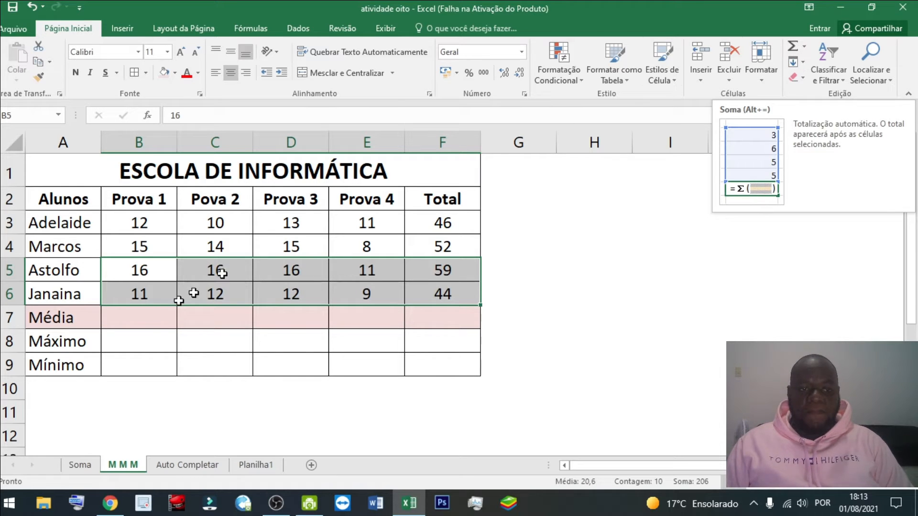
Calculate the Prova 1 average in B7 from the scores in B3:B6 using the AutoSum Média function
left_click(129, 319)
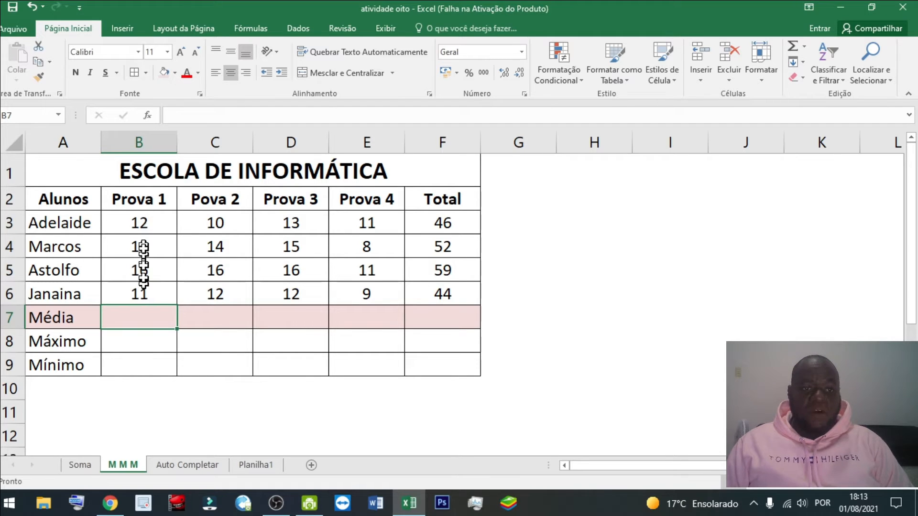
left_click_drag(147, 225, 151, 310)
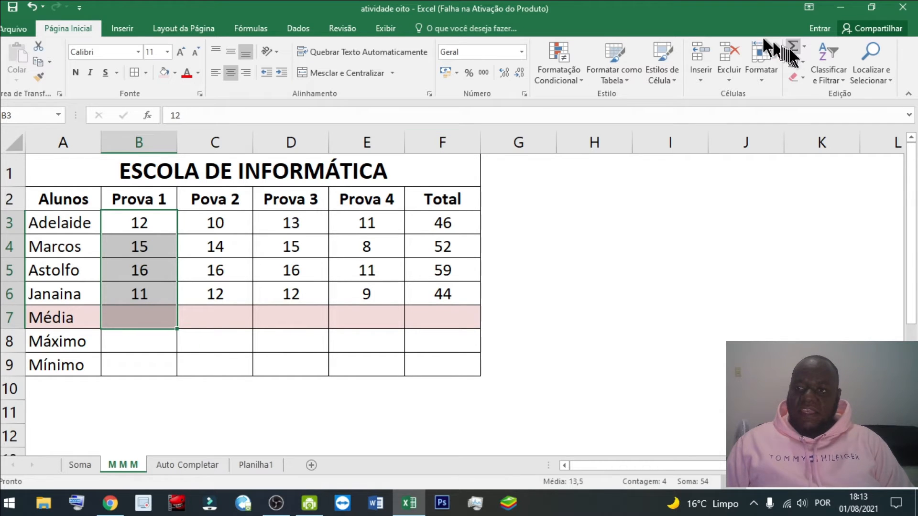
left_click(804, 45)
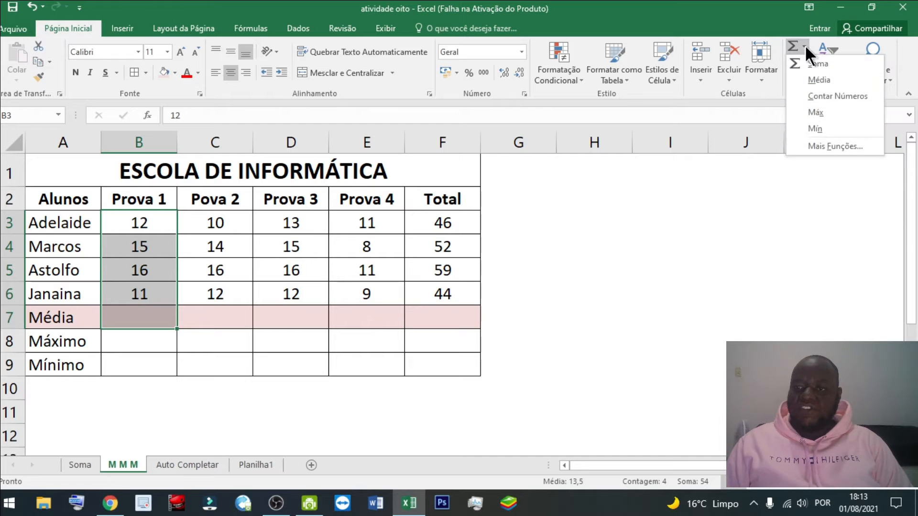
left_click(821, 78)
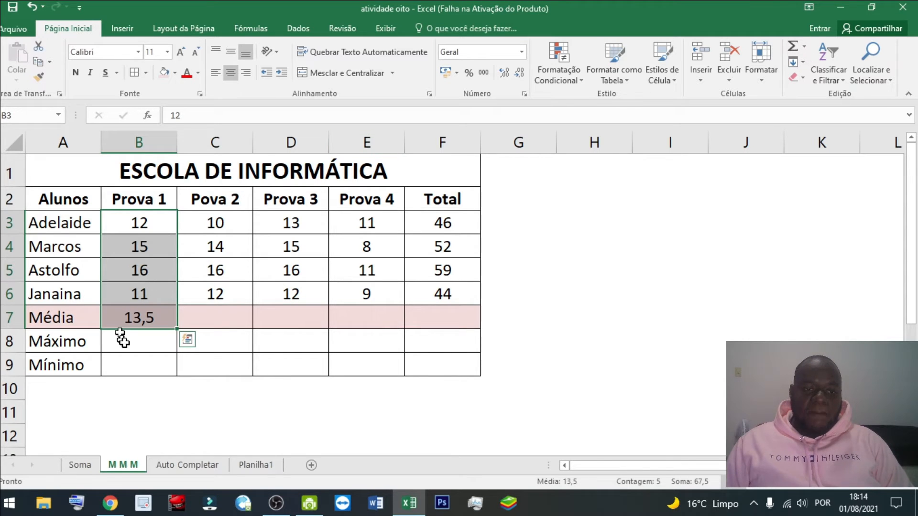
Calculate the Prova 1 maximum in B8 and minimum in B9 from B3:B6 using the AutoSum Máx and Mín functions
left_click_drag(147, 219, 141, 284)
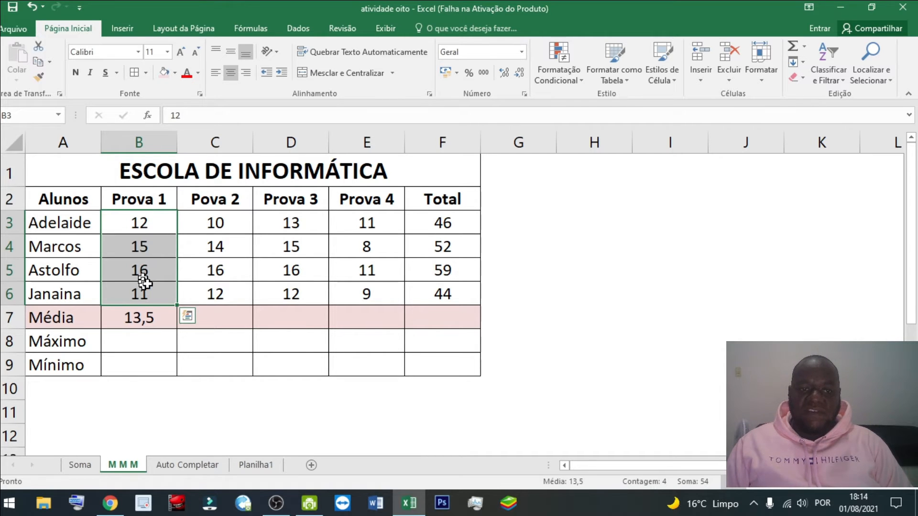
left_click(804, 44)
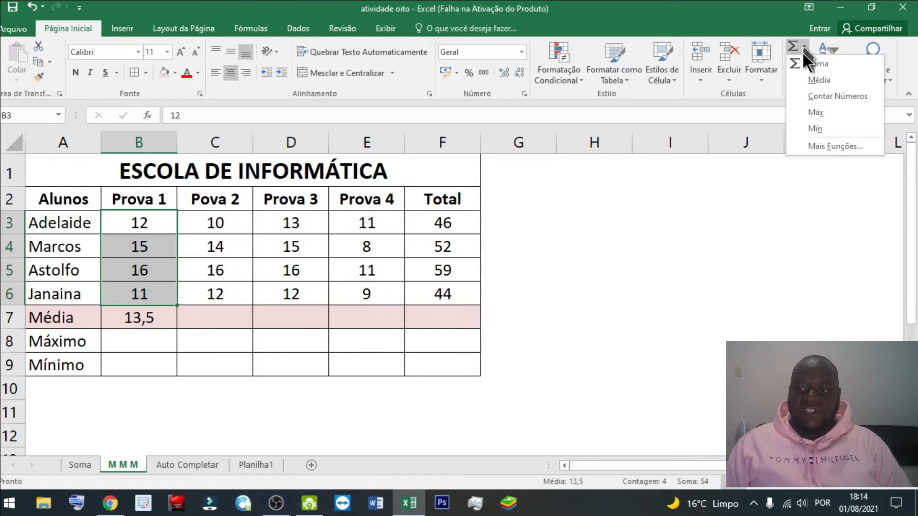
left_click(824, 111)
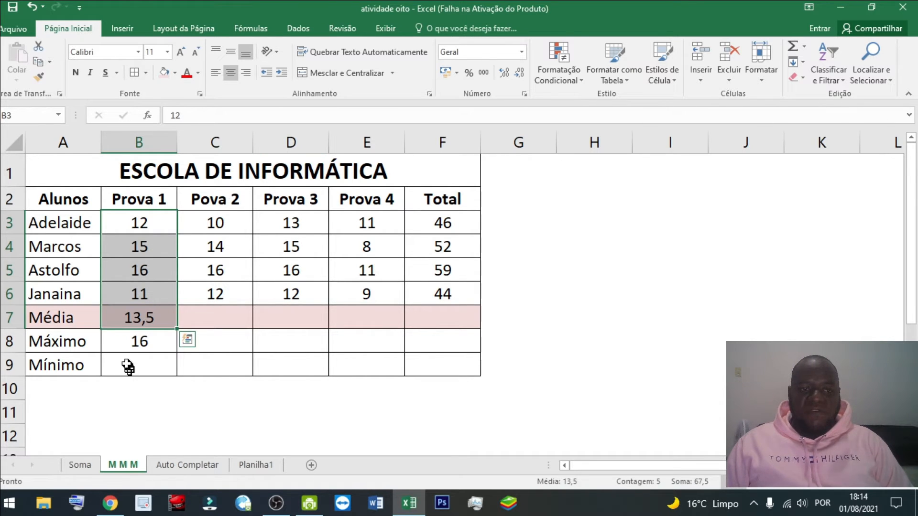
left_click_drag(145, 224, 151, 287)
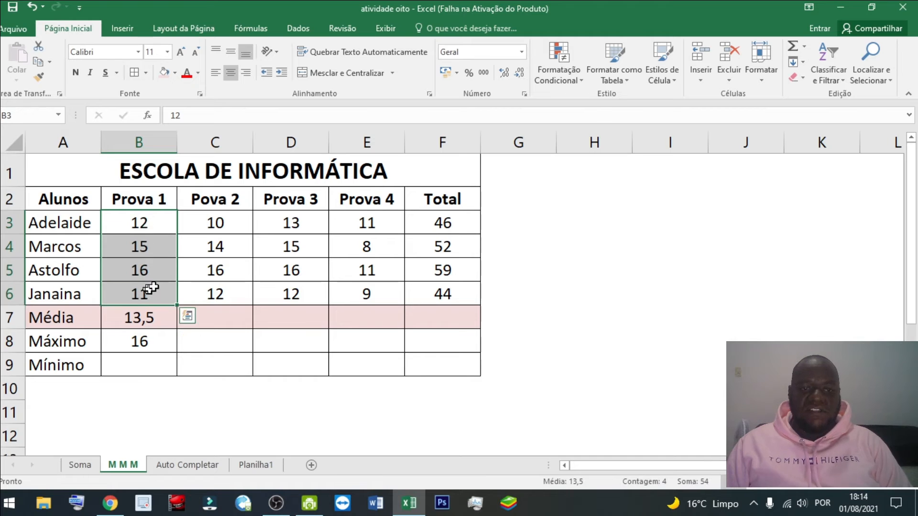
left_click(805, 46)
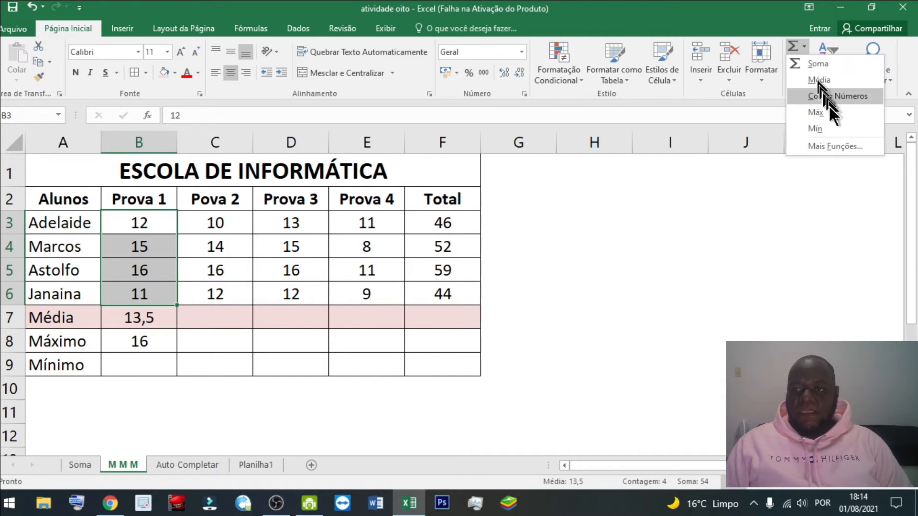
left_click(819, 128)
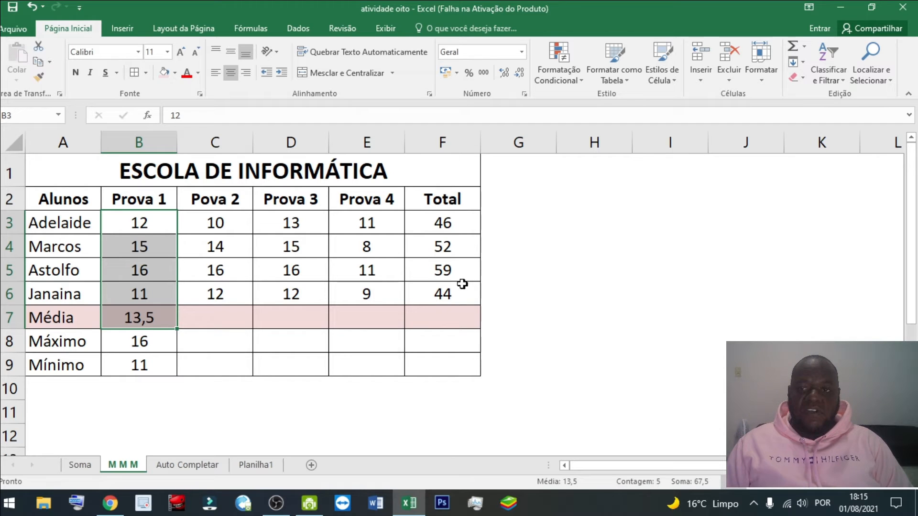
Fill the Média row in C7:F7 for the remaining three tests and the Total column using the AutoSum Média function
left_click_drag(215, 223, 444, 313)
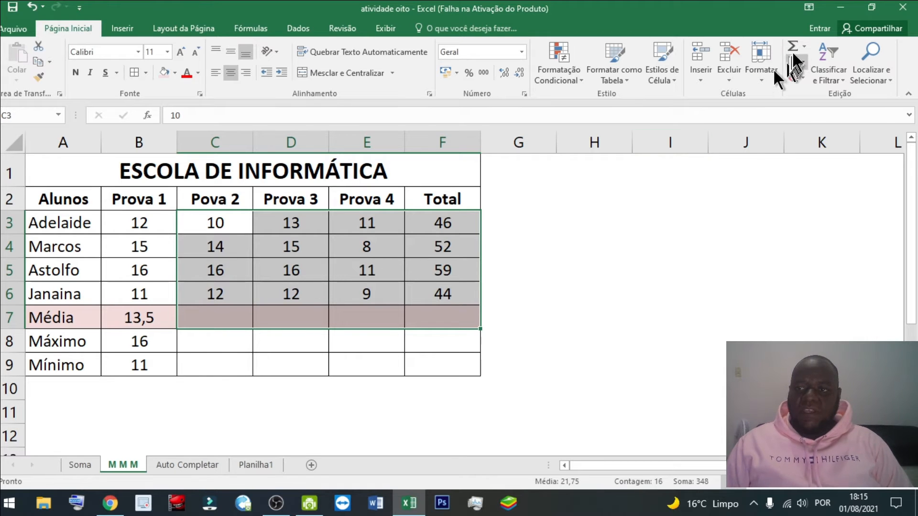
left_click(804, 46)
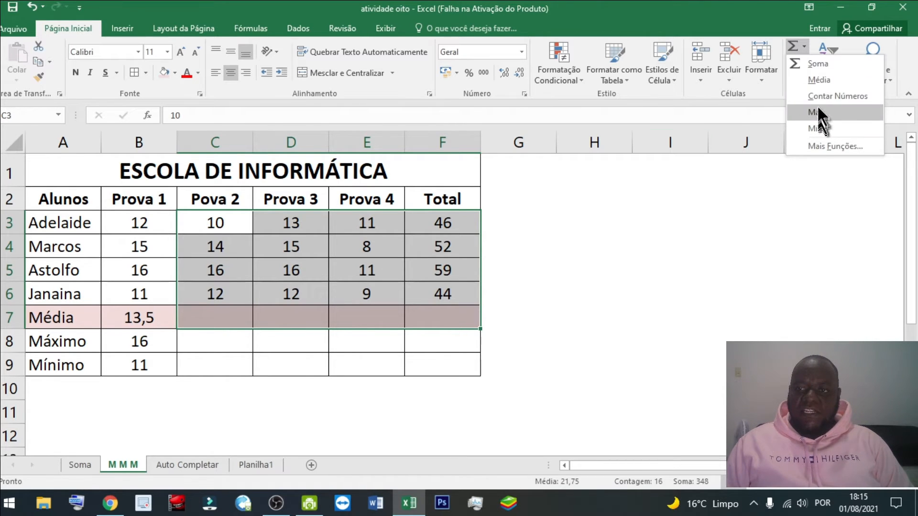
left_click(822, 80)
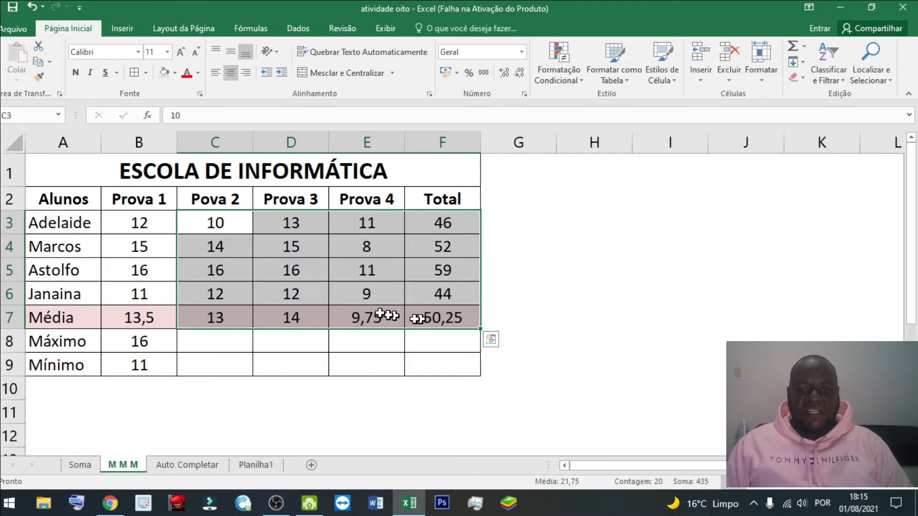
Fill the Máximo row C8:F8 and the Mínimo row C9:F9 from the data in C3:F6 using AutoSum Máx and Mín
left_click(222, 223)
left_click_drag(222, 223, 429, 292)
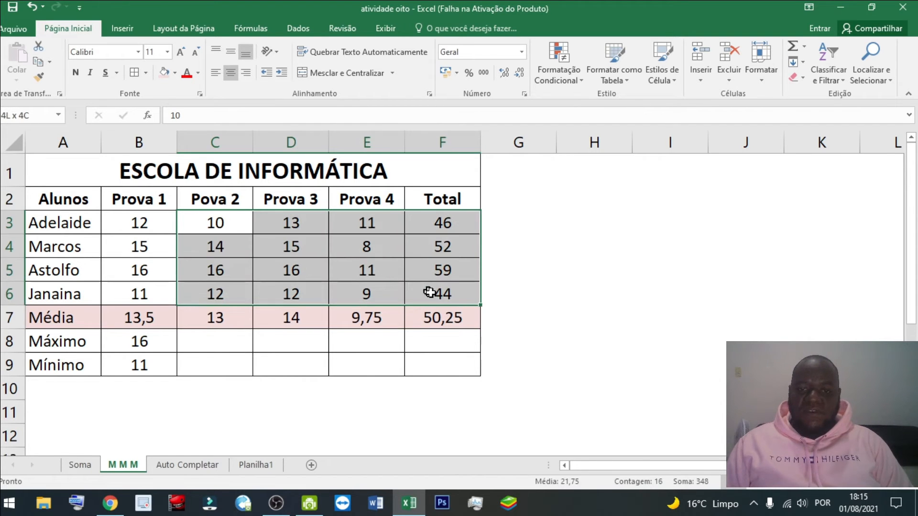
left_click(803, 46)
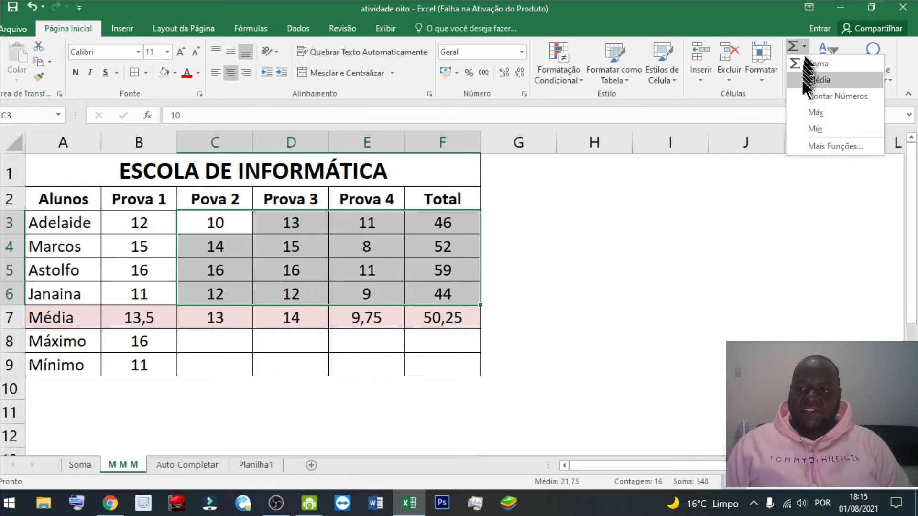
left_click(815, 112)
left_click_drag(239, 225, 430, 287)
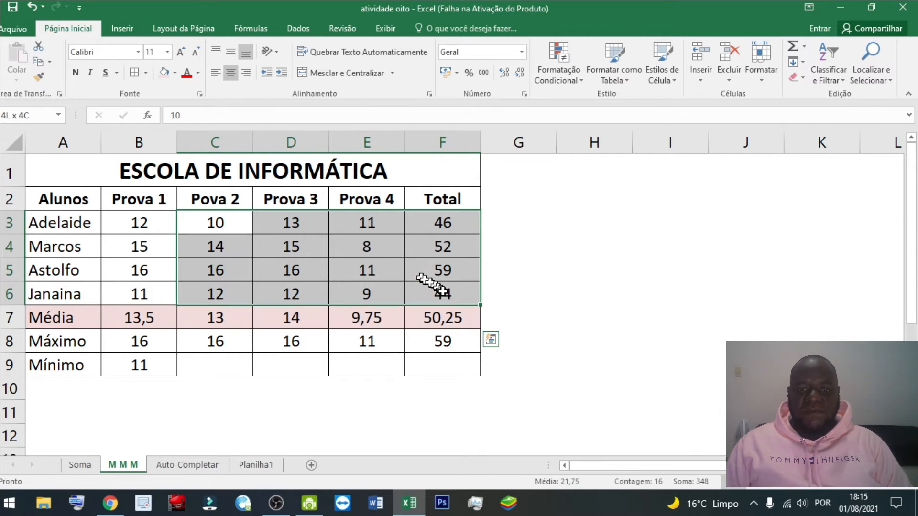
left_click(803, 46)
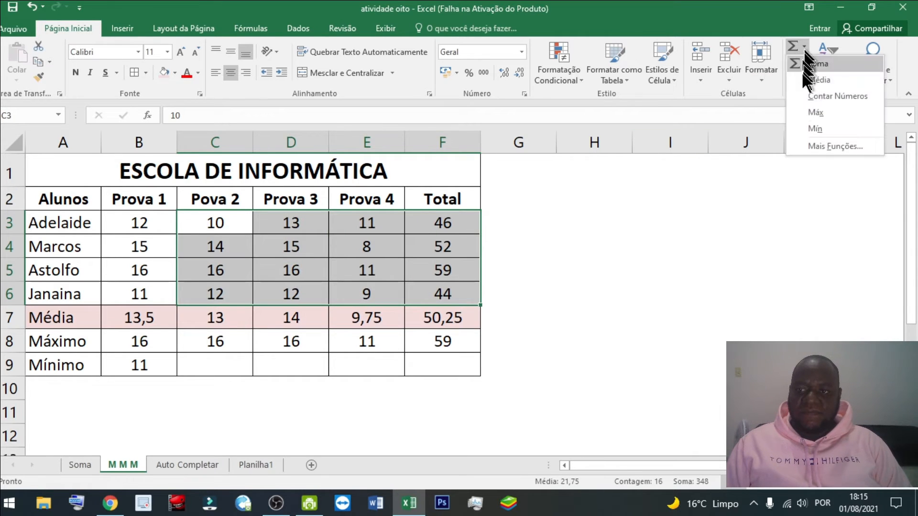
left_click(815, 129)
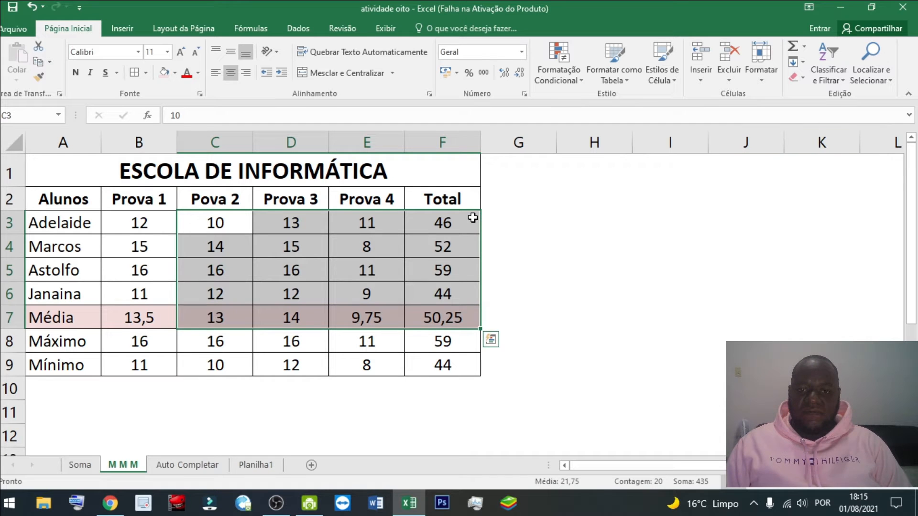
left_click(804, 47)
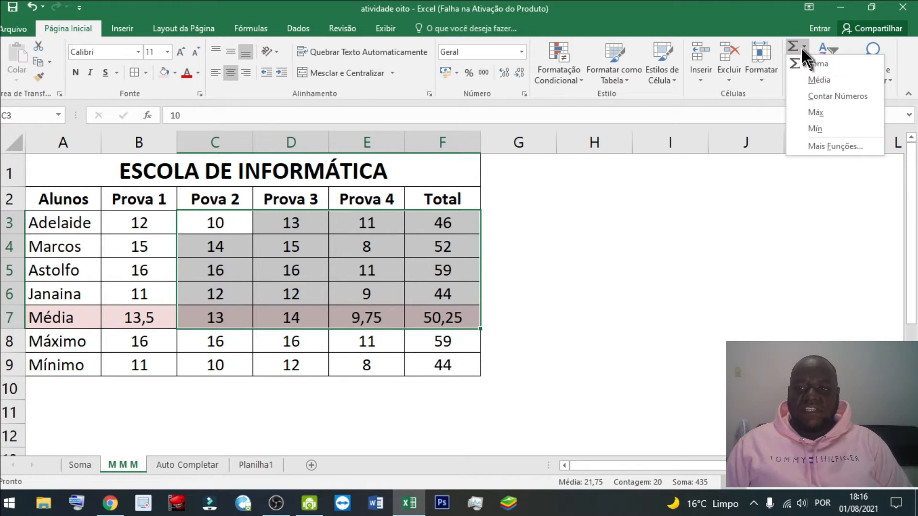
left_click(518, 222)
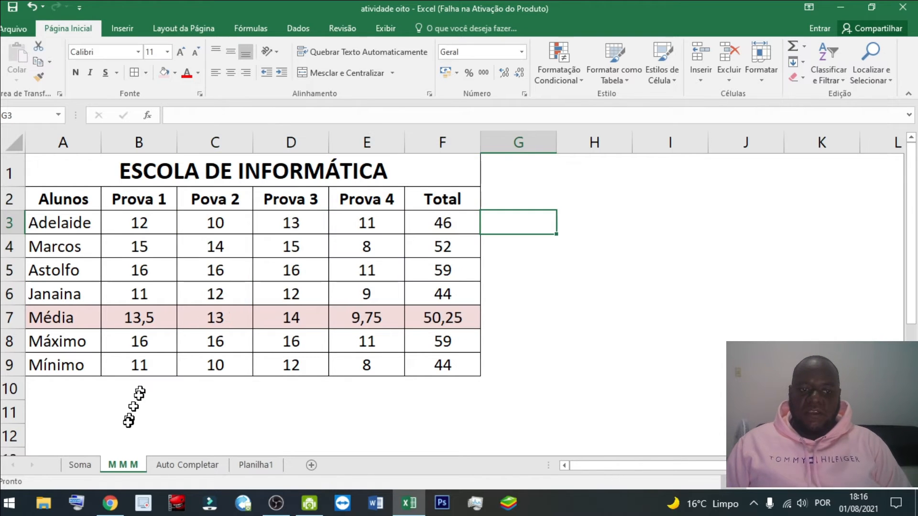
On the Soma sheet, total the January to March bills from B6:D10 into row 11 with AutoSum
left_click(80, 465)
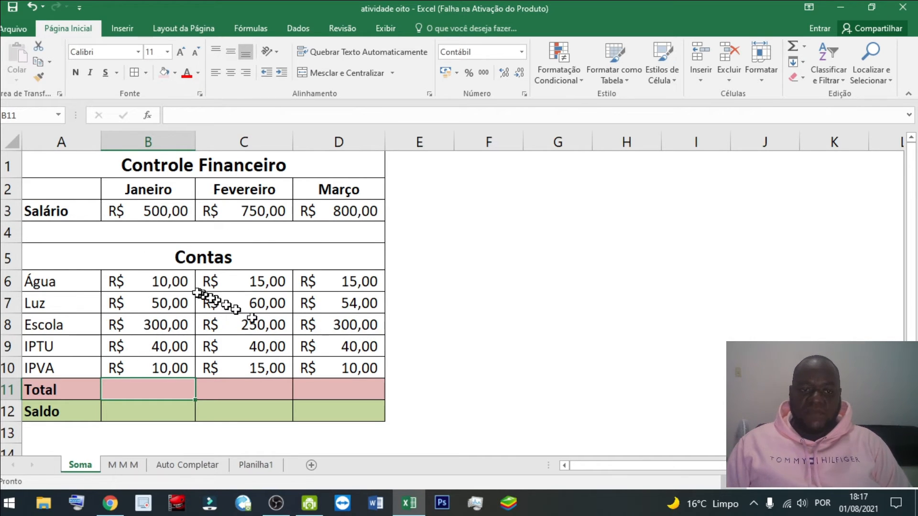
left_click(460, 280)
left_click_drag(149, 286, 342, 364)
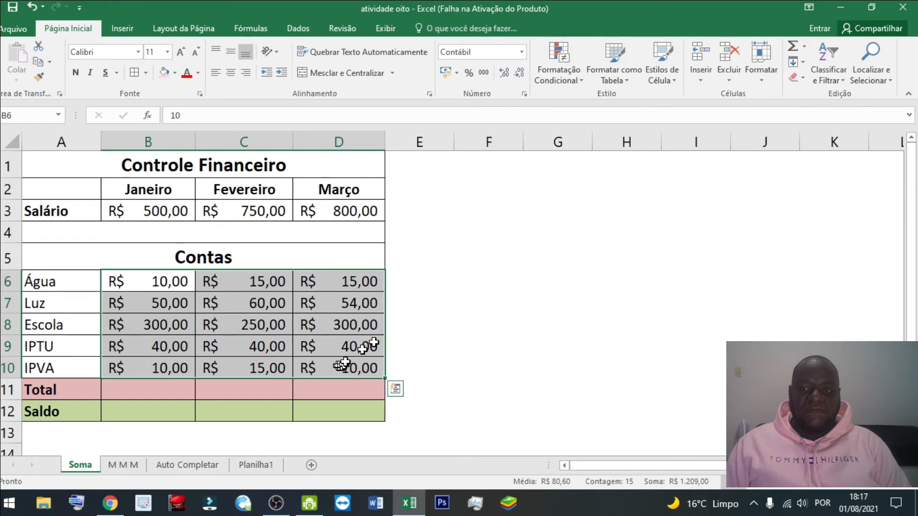
left_click(792, 50)
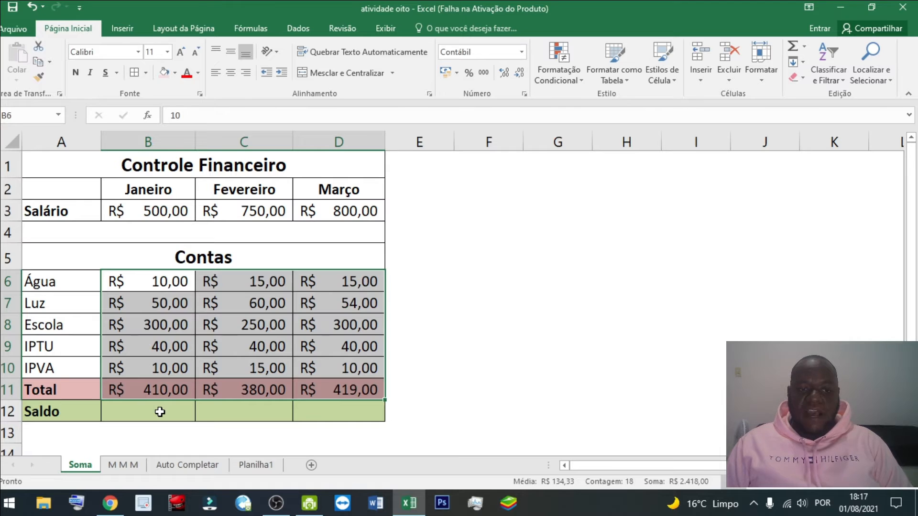
Calculate January's balance in B12 by subtracting the bills total from the salary with the formula =B3-B11
left_click(160, 412)
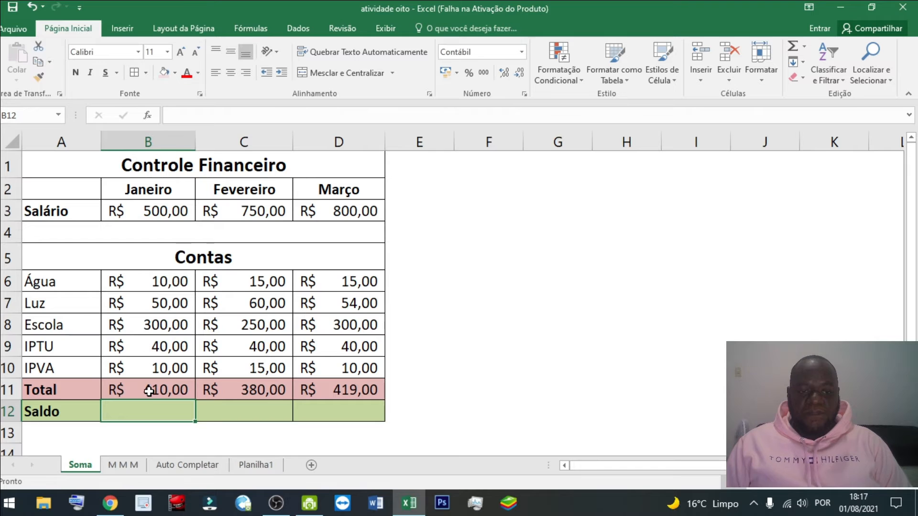
type("=")
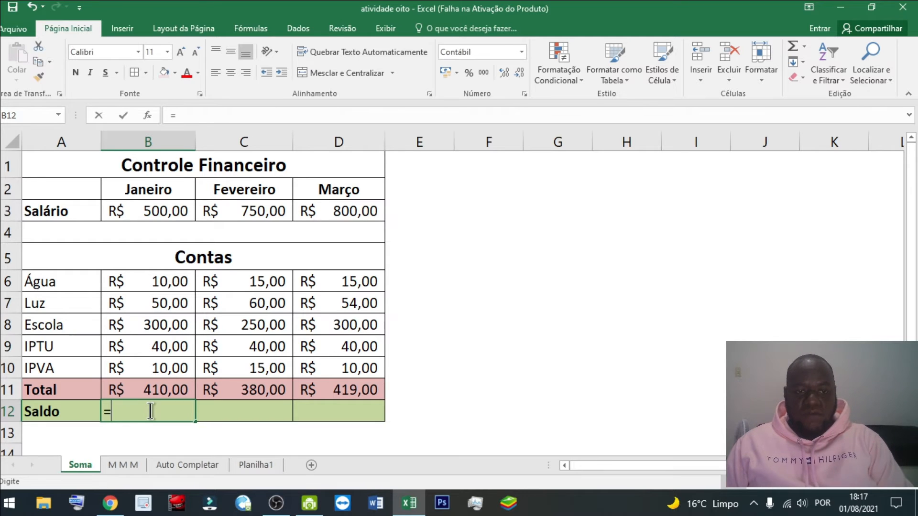
left_click(164, 215)
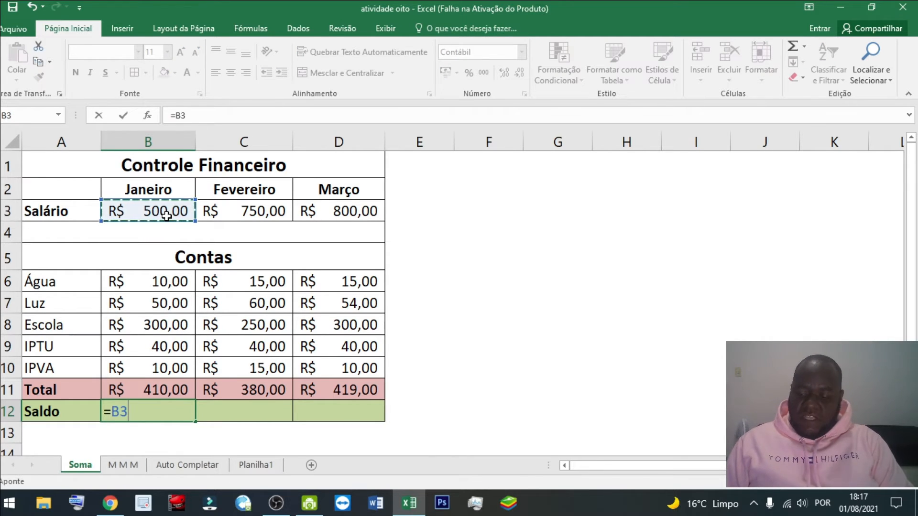
type("-")
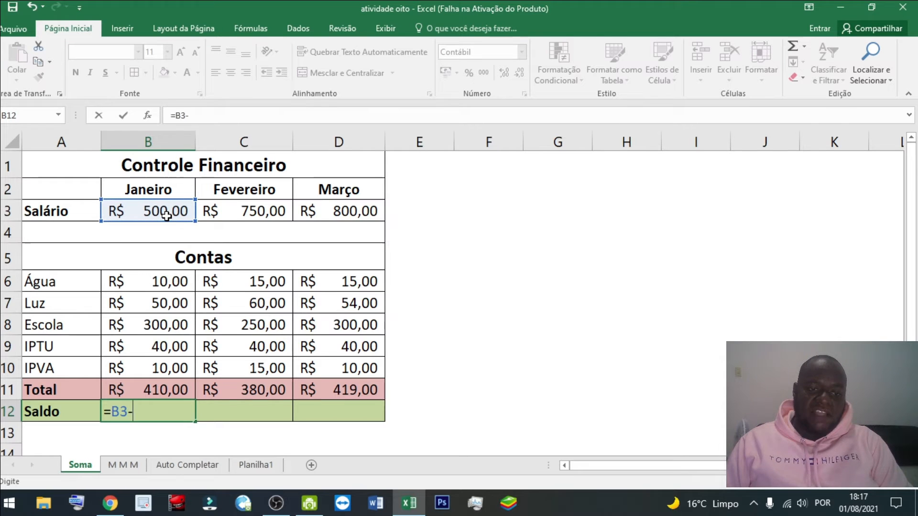
left_click(160, 395)
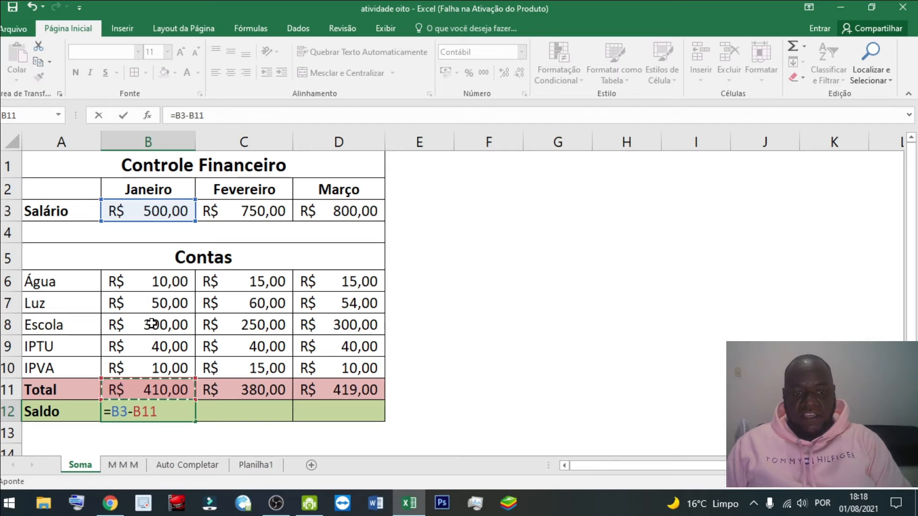
key("Return")
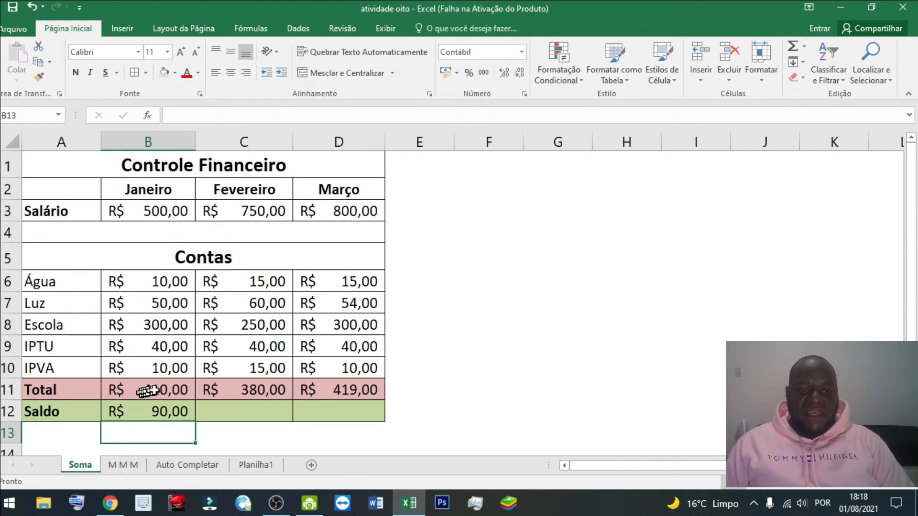
Copy January's balance formula from B12 across to C12:D12 and check the salary and total cells it draws on
left_click(219, 410)
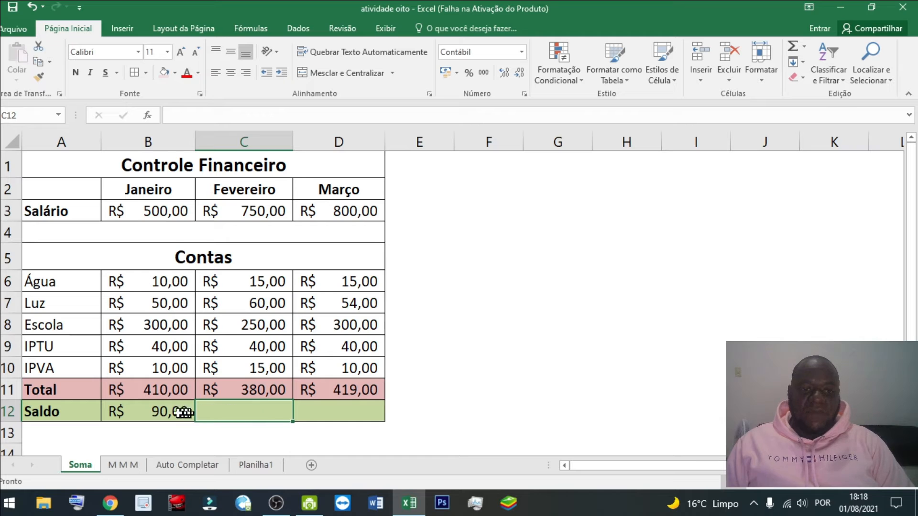
left_click(153, 411)
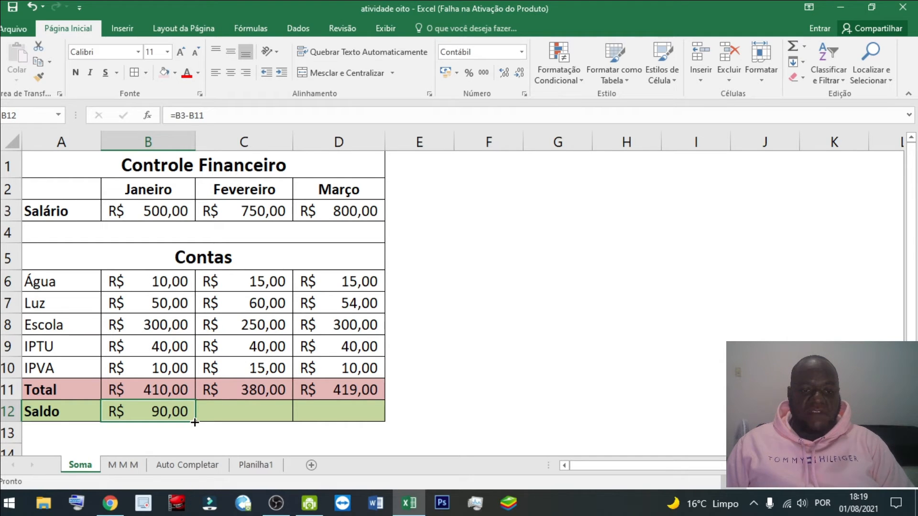
left_click_drag(195, 423, 352, 415)
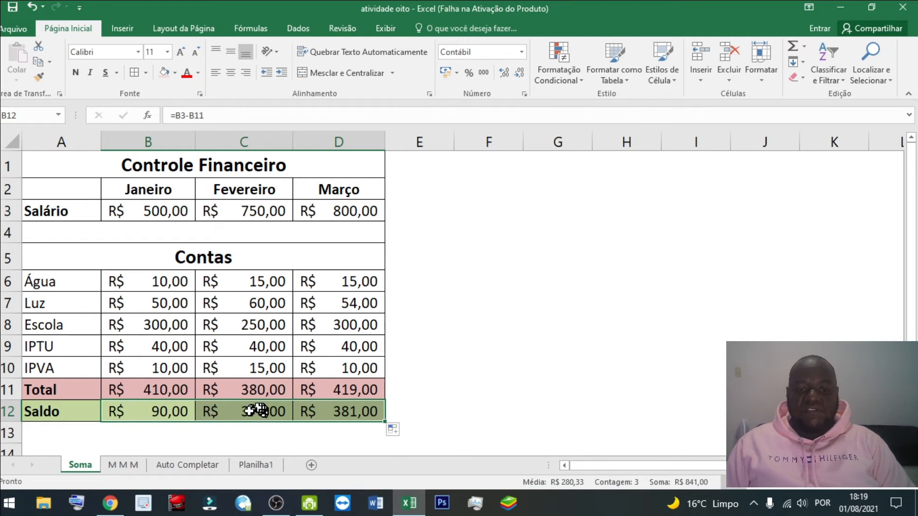
left_click(254, 211)
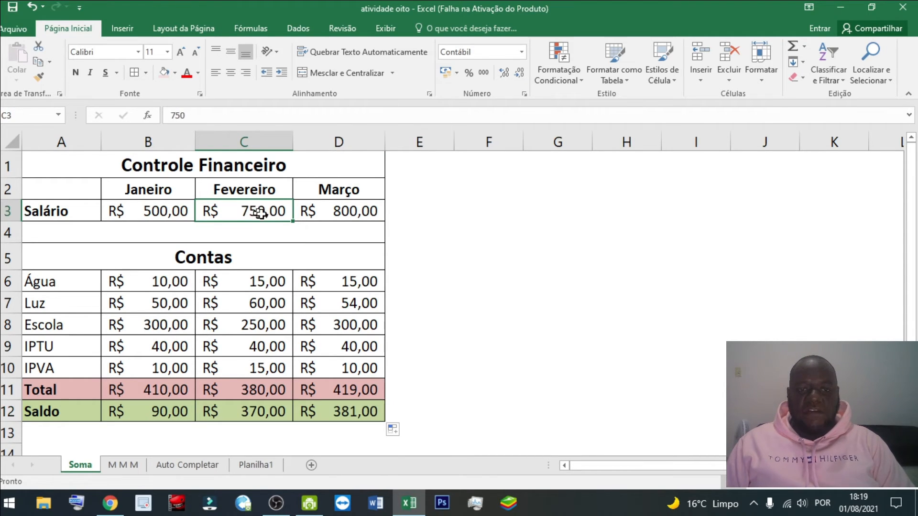
left_click(252, 394)
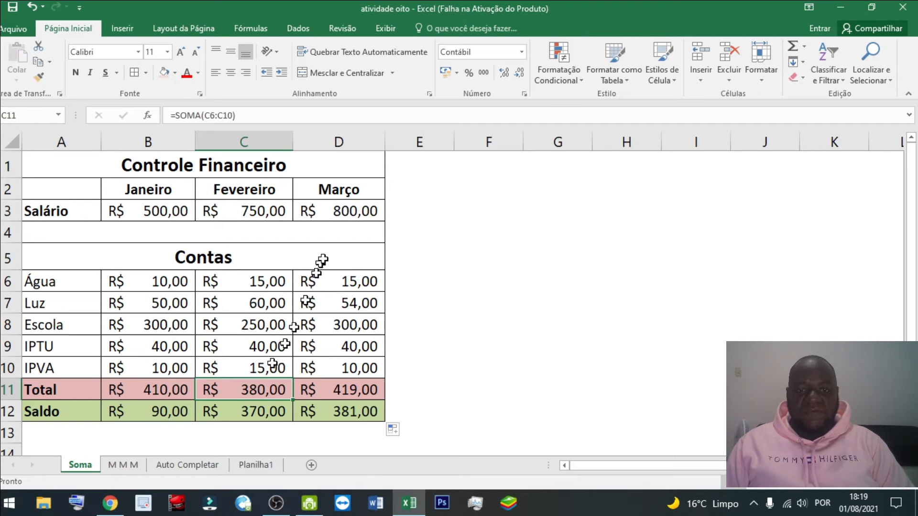
left_click(340, 211)
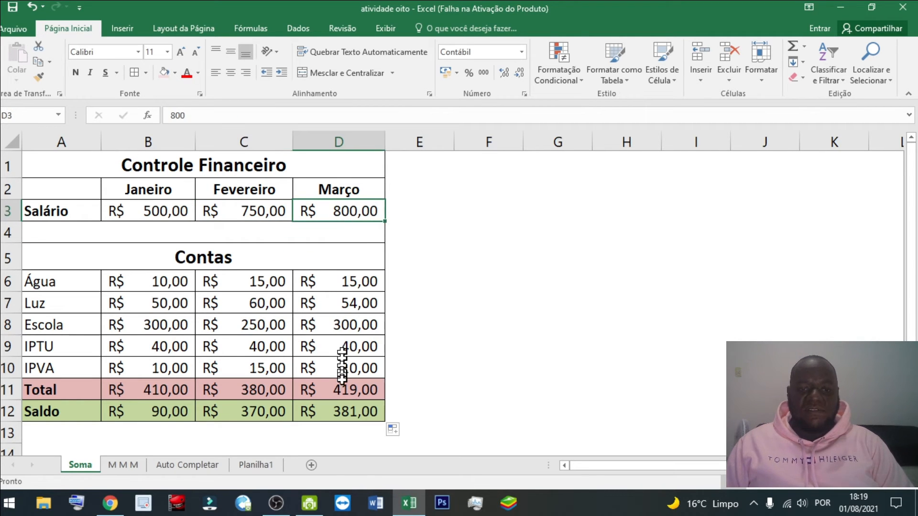
Check the total and balance formulas for March in D11:D12 and for January in B11:B12
left_click(339, 393)
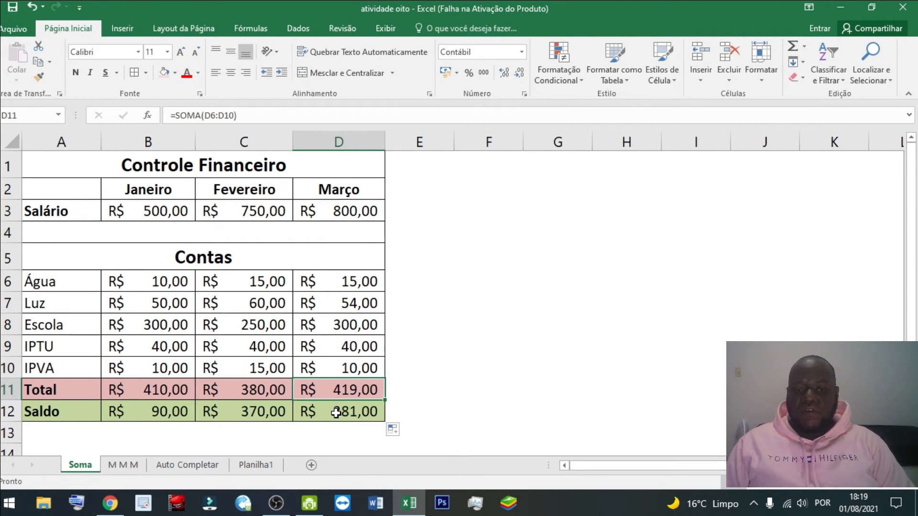
left_click(335, 414)
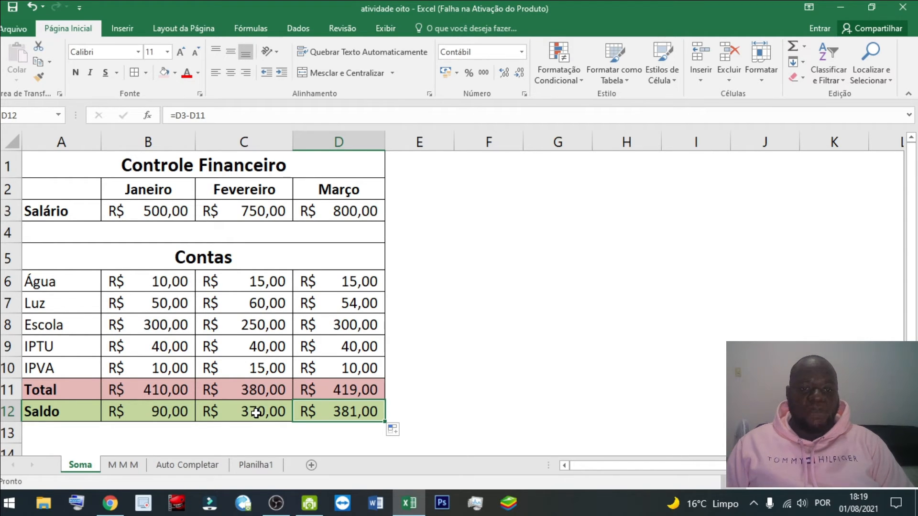
left_click(189, 410)
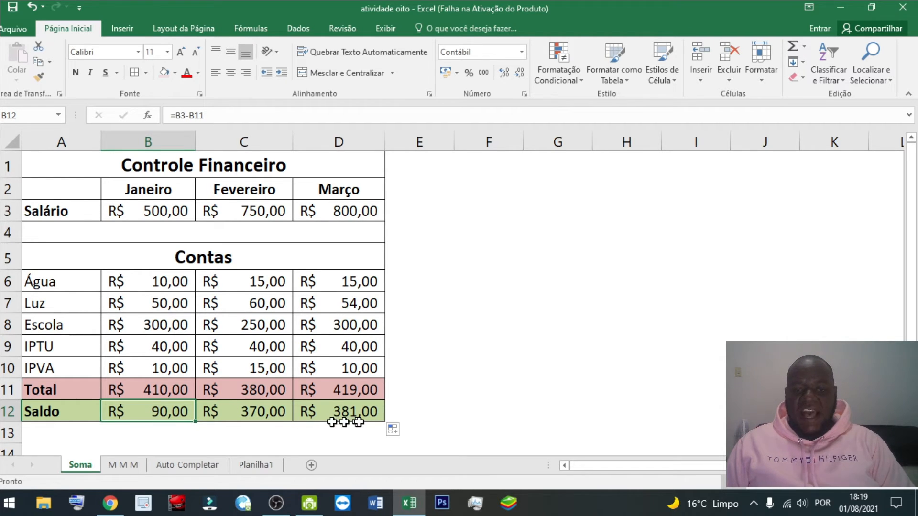
left_click(173, 390)
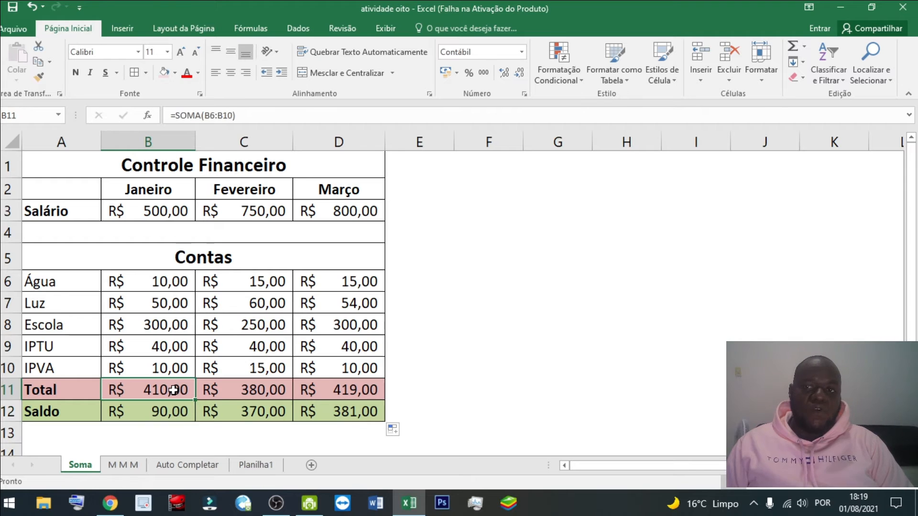
On the Planilha1 sheet, calculate the first product's stock in D3 with =B3-C3 and fill the formula down to D11
left_click(187, 465)
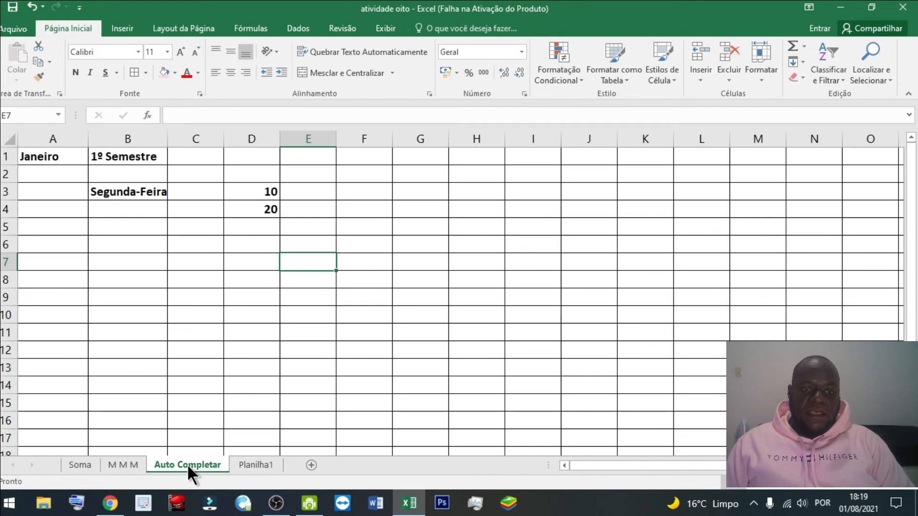
left_click(256, 464)
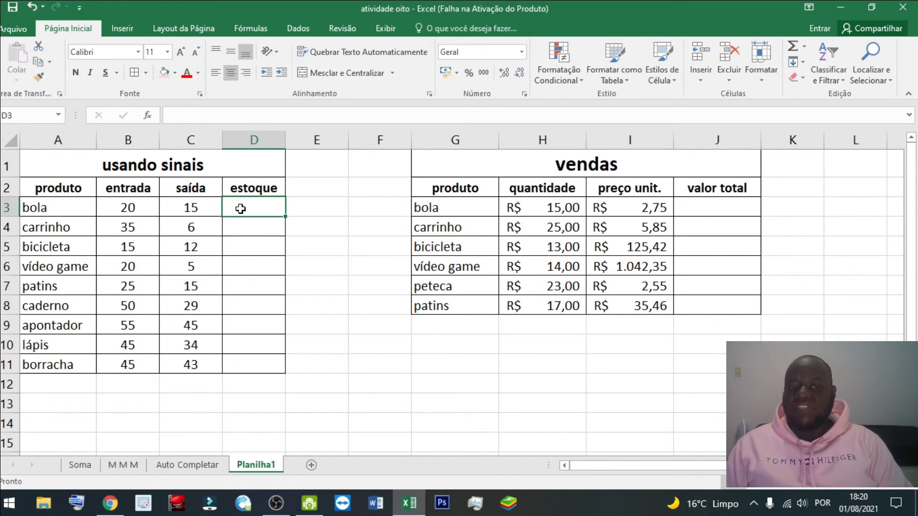
type("=")
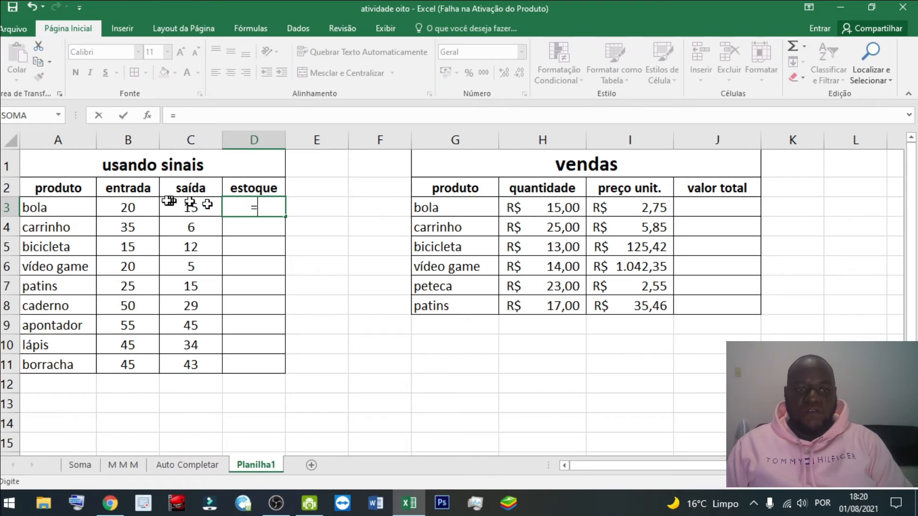
left_click(124, 207)
type("-")
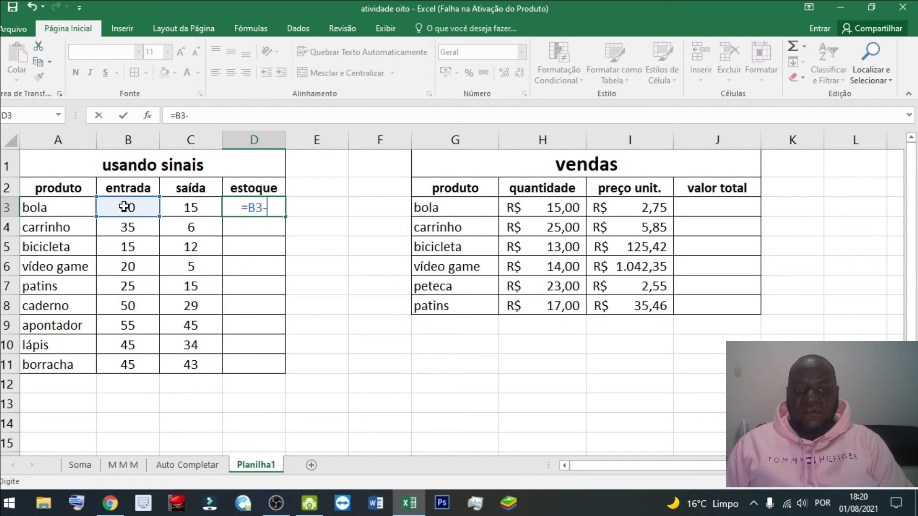
left_click(183, 208)
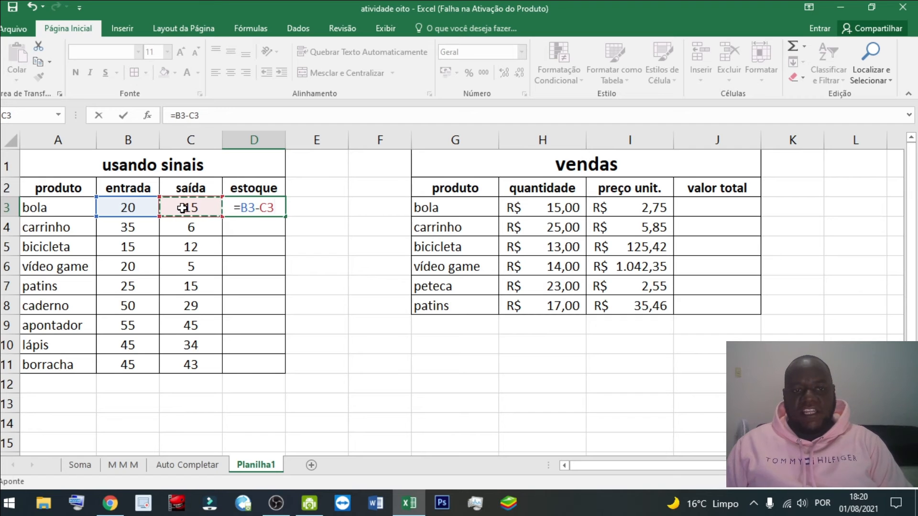
key("Return")
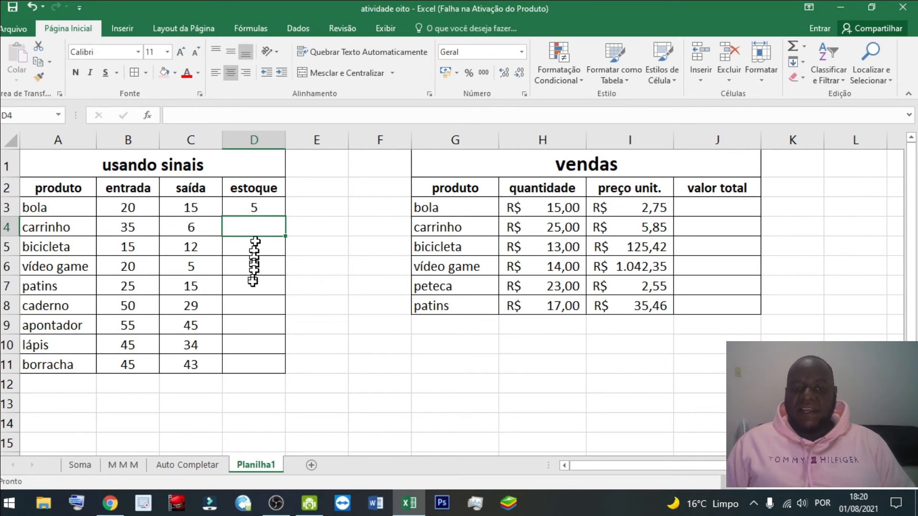
left_click(252, 207)
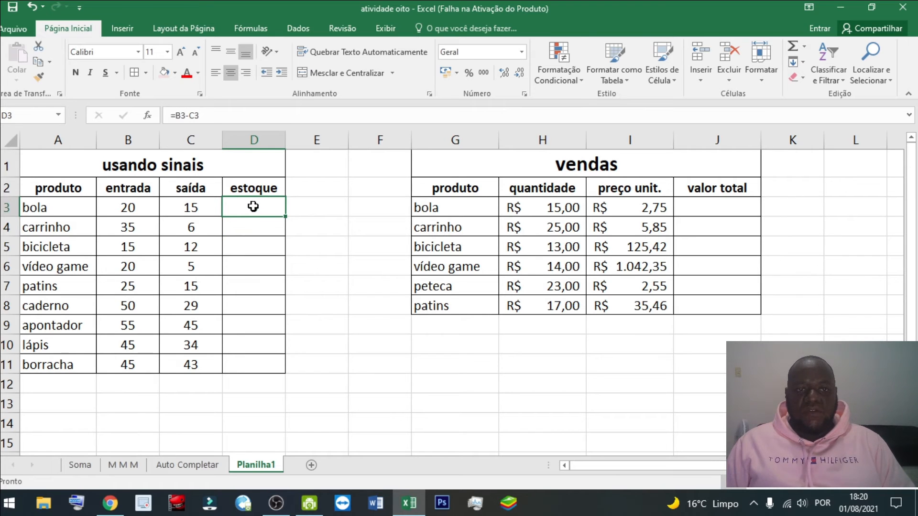
double_click(286, 217)
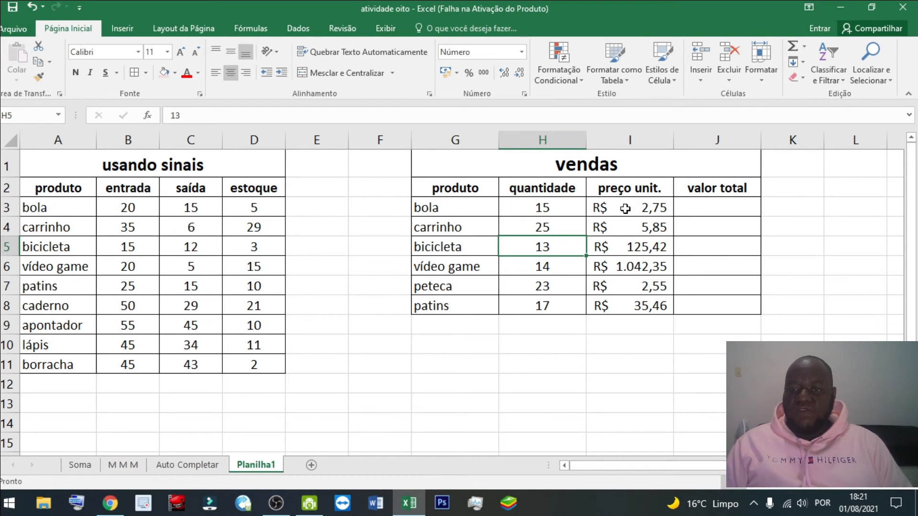
Calculate the total value of the first product in the vendas table with the formula =H3*I3 in J3
left_click(713, 211)
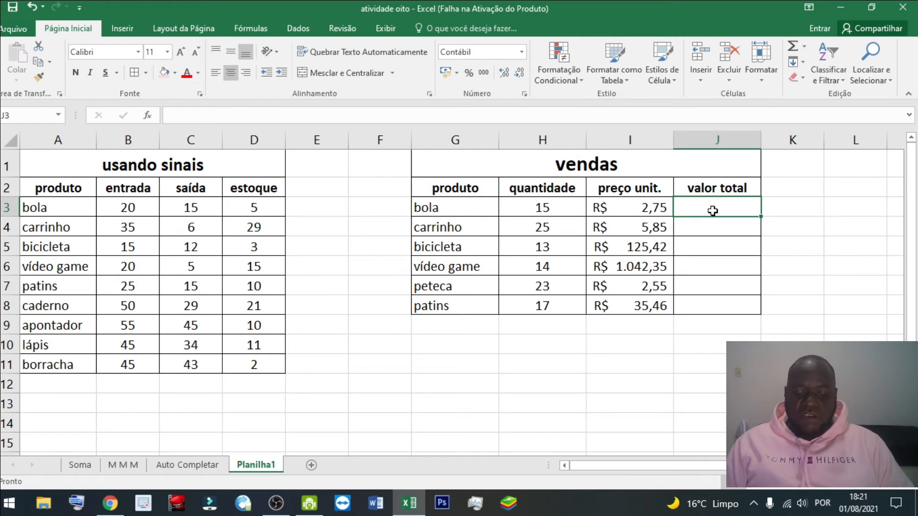
type("=")
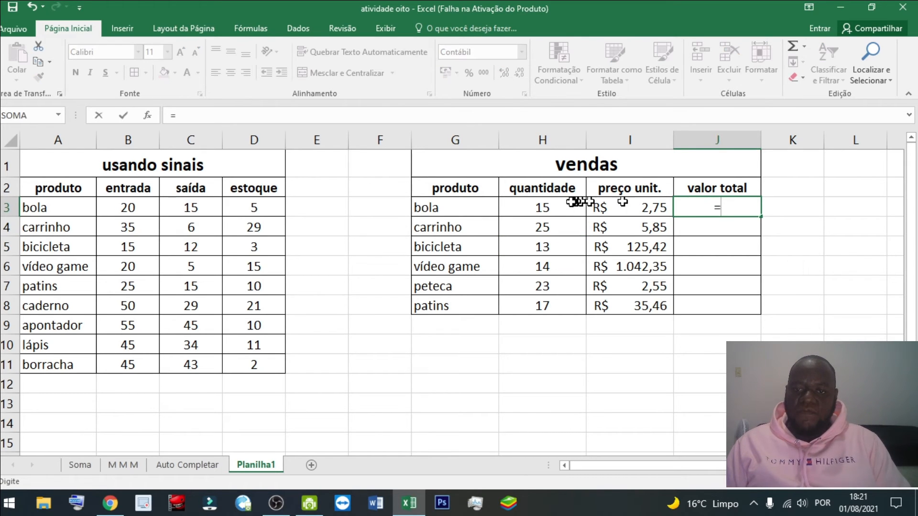
left_click(540, 209)
type("*")
left_click(619, 207)
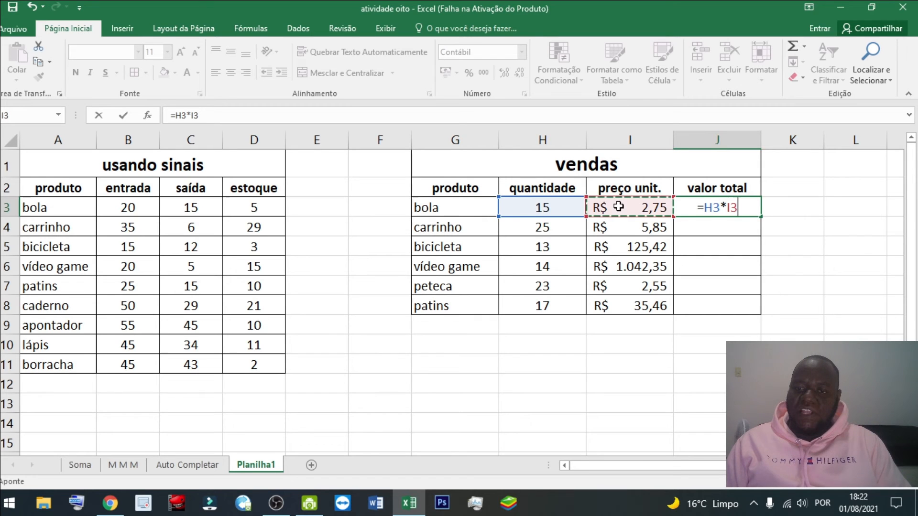
key("Return")
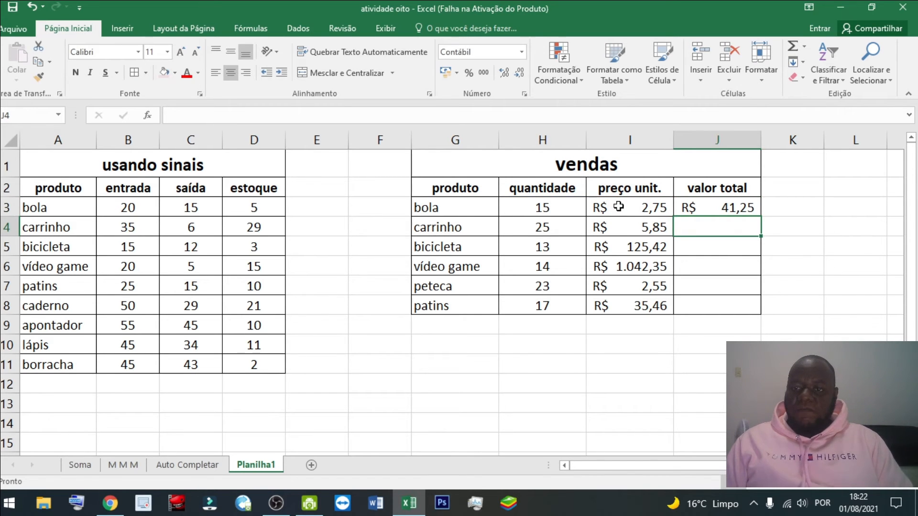
Fill the total value formula from J3 down to J8 and autofit the width of column J
left_click(707, 207)
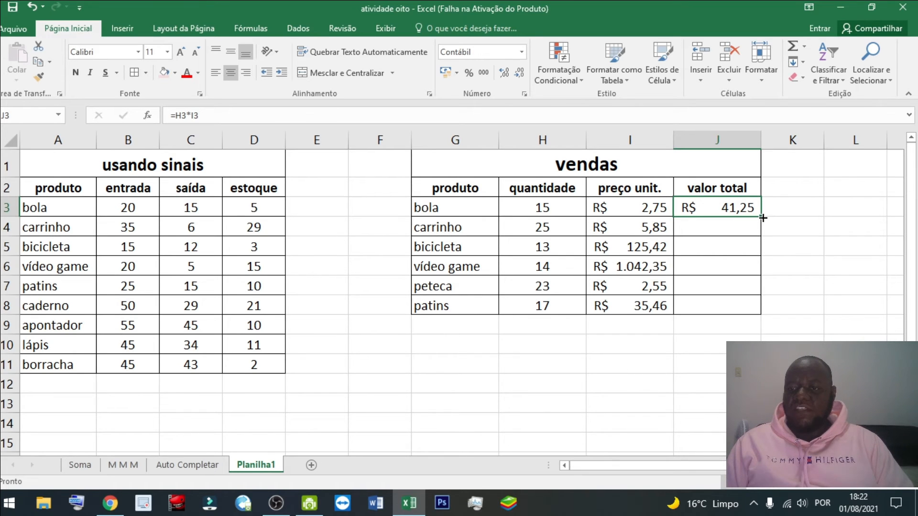
left_click_drag(761, 218, 761, 308)
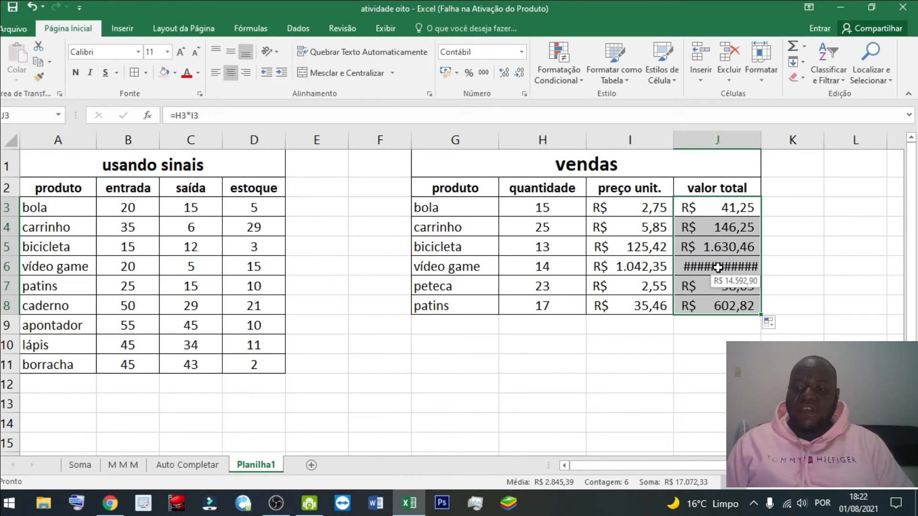
double_click(763, 143)
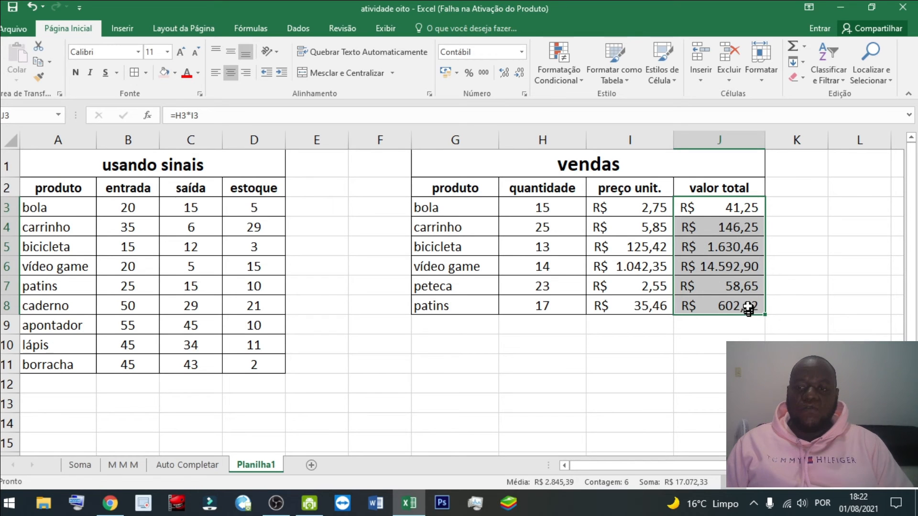
left_click(721, 207)
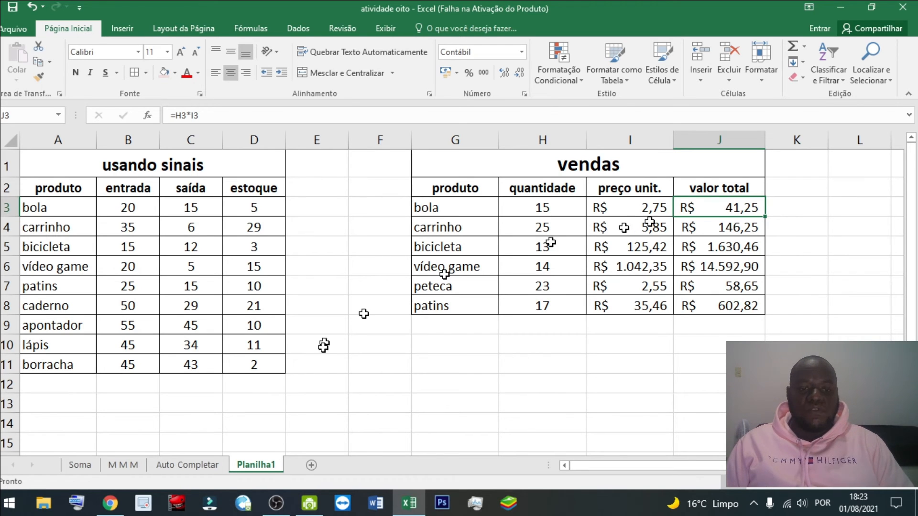
On the Auto Completar sheet, autofill the months from A1 down to A12 and the semesters from B1 across to E1
left_click(211, 466)
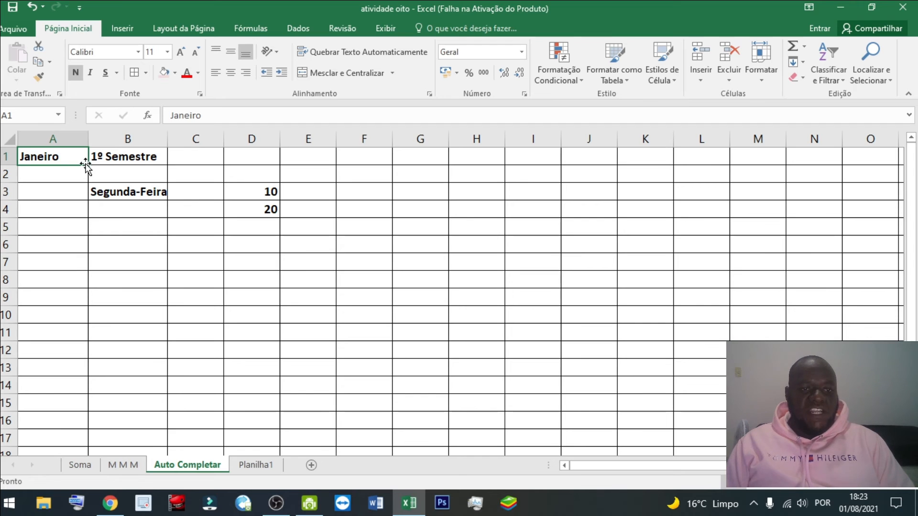
left_click_drag(87, 165, 87, 358)
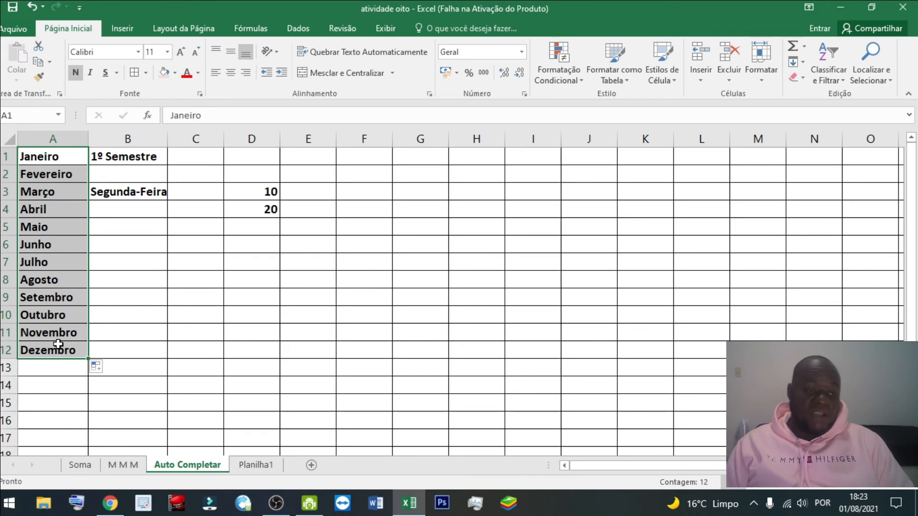
left_click(119, 158)
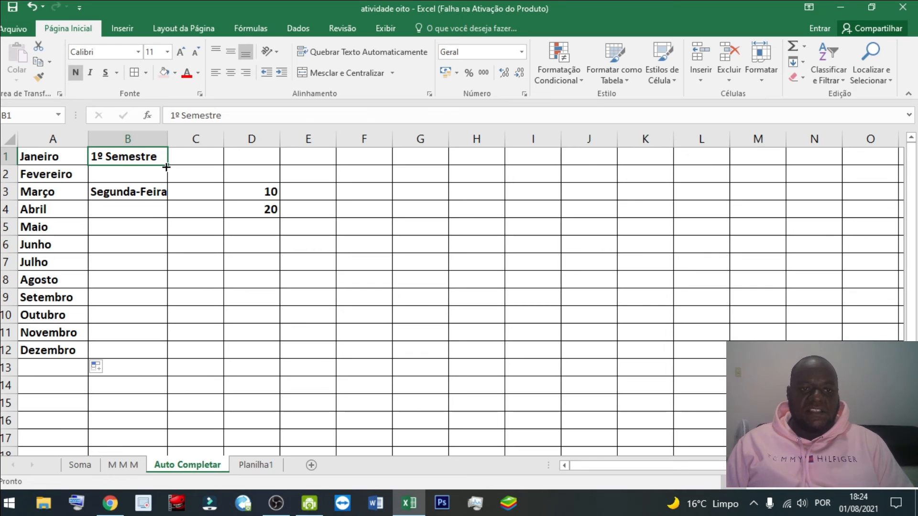
left_click_drag(166, 167, 327, 167)
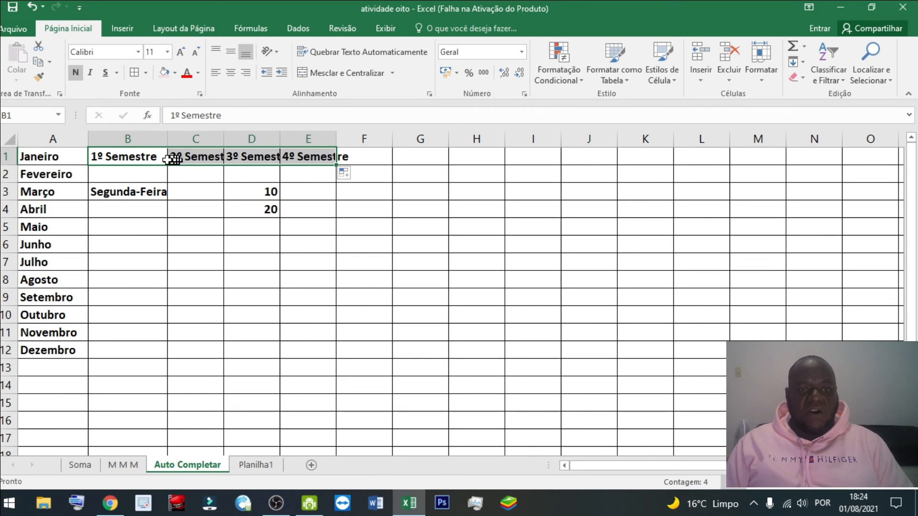
Autofit the widths of columns C to E to their semester headings
left_click_drag(249, 141, 287, 140)
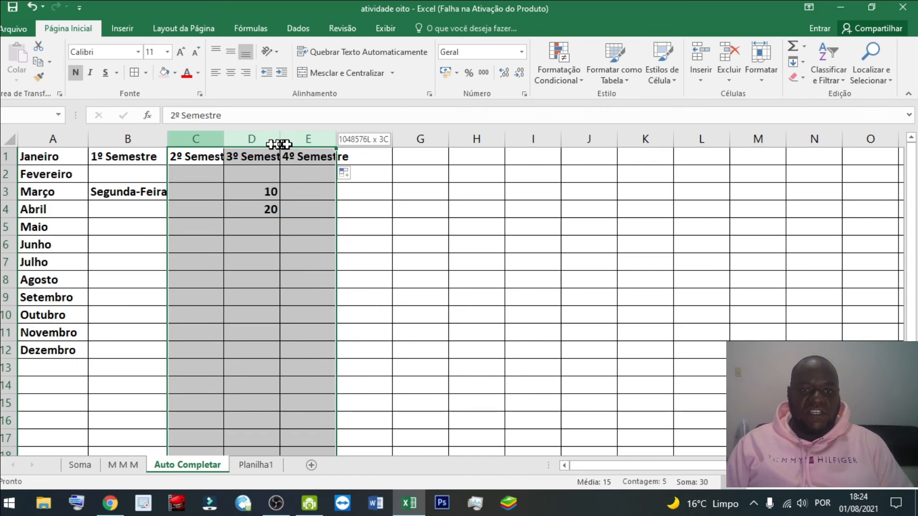
double_click(280, 139)
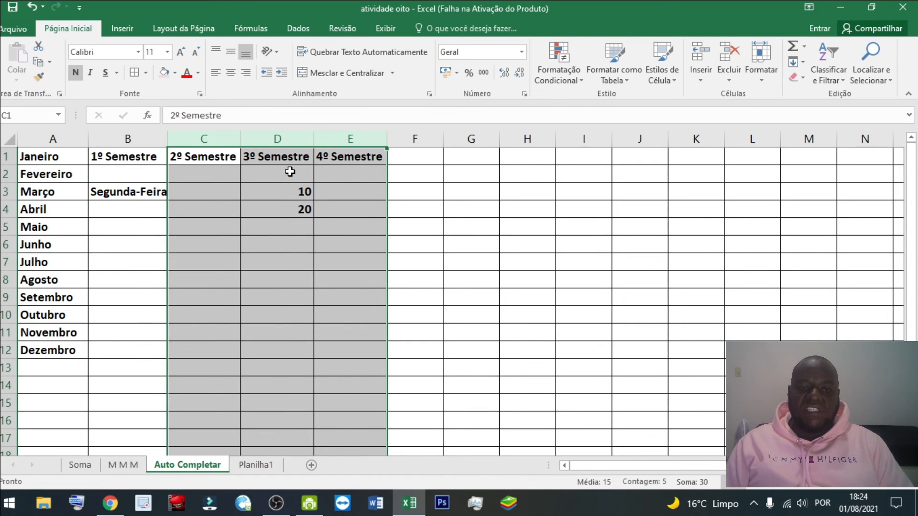
left_click(283, 158)
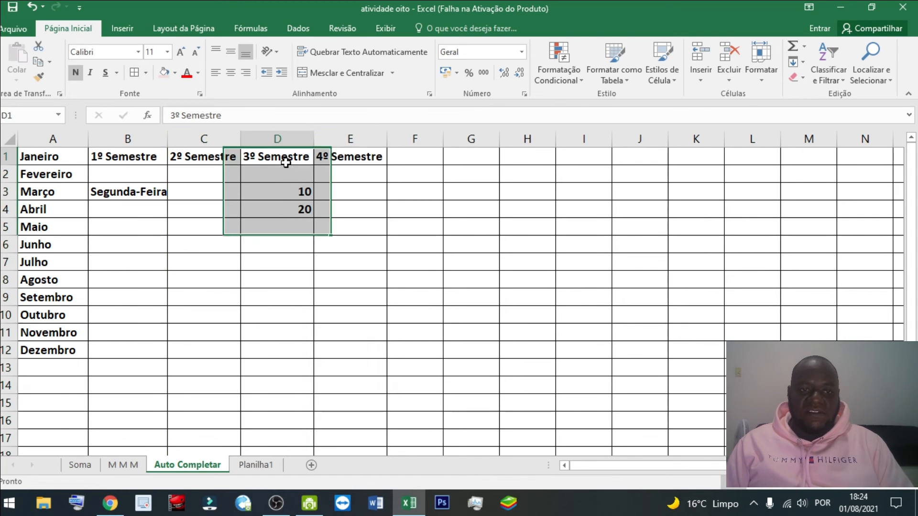
Autofill the weekdays from B3 down to B9 and extend the 10, 20 number series from D3:D4 down to D15
left_click(142, 191)
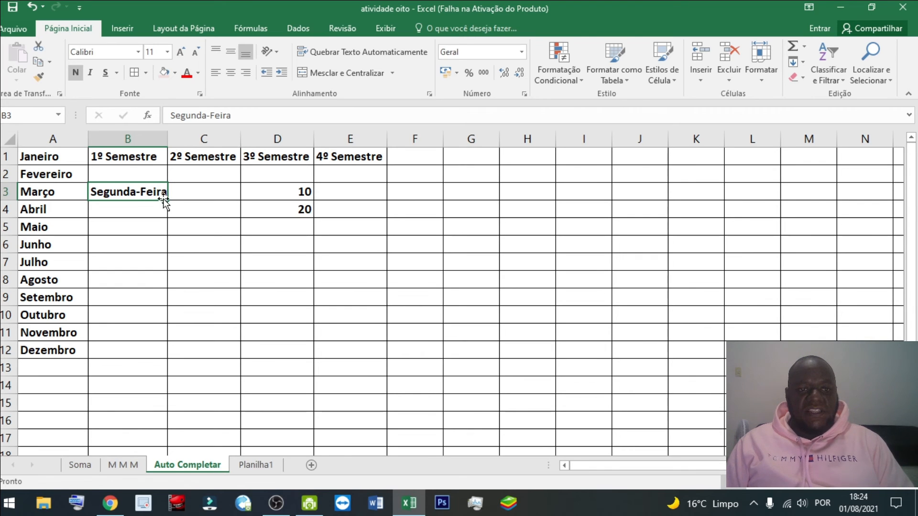
left_click_drag(167, 200, 175, 311)
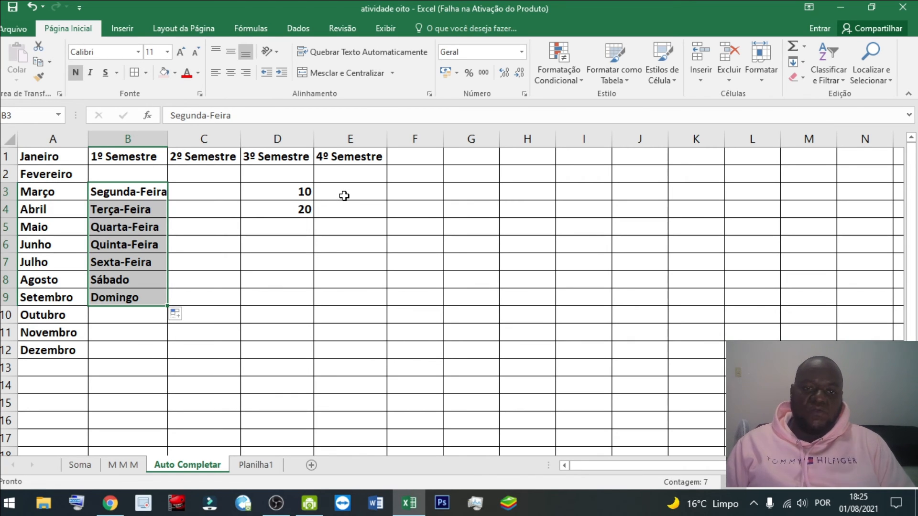
left_click(306, 191)
left_click(299, 211)
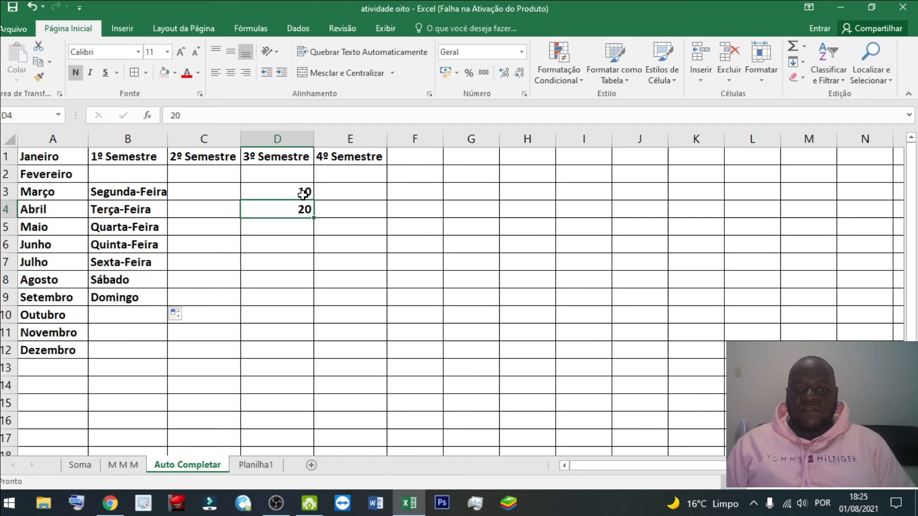
left_click(304, 191)
left_click_drag(305, 191, 306, 209)
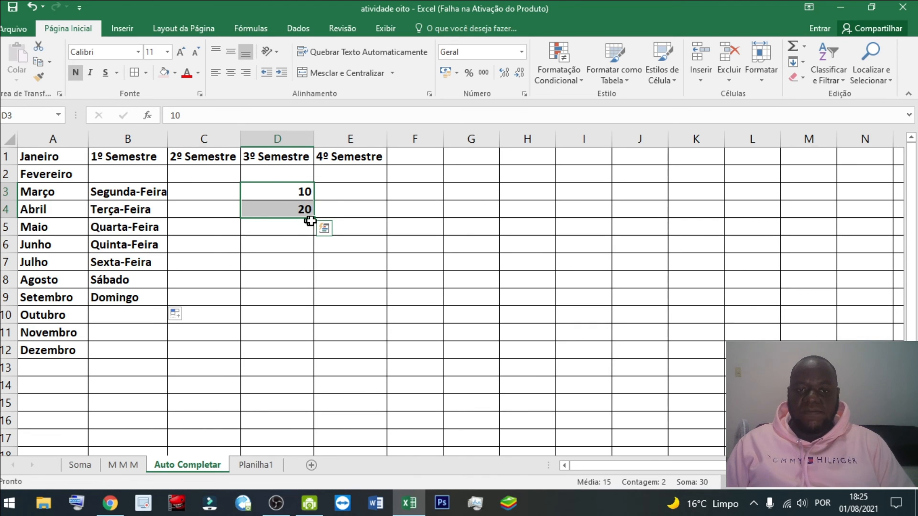
left_click_drag(314, 218, 315, 409)
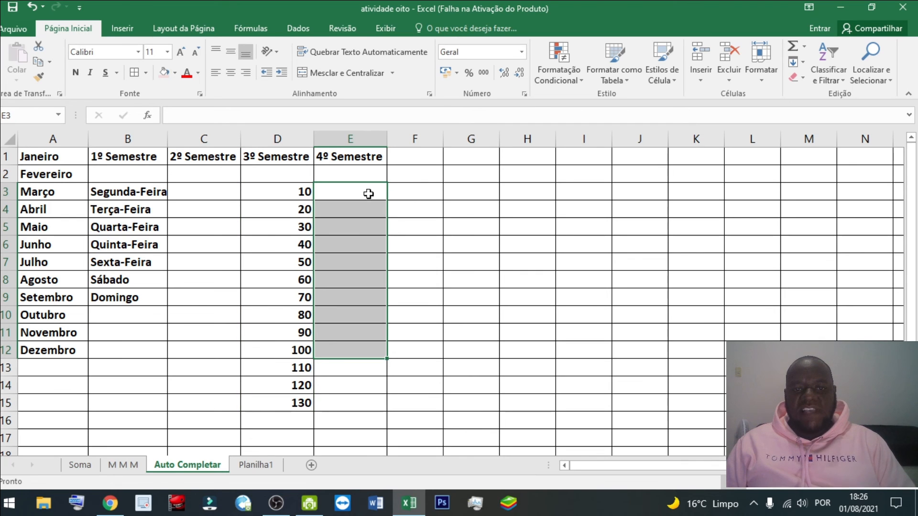
Enter 3 in E3 and 6 in E4, and extend that number series down to E15
left_click(368, 194)
type("3")
key("Return")
type("6")
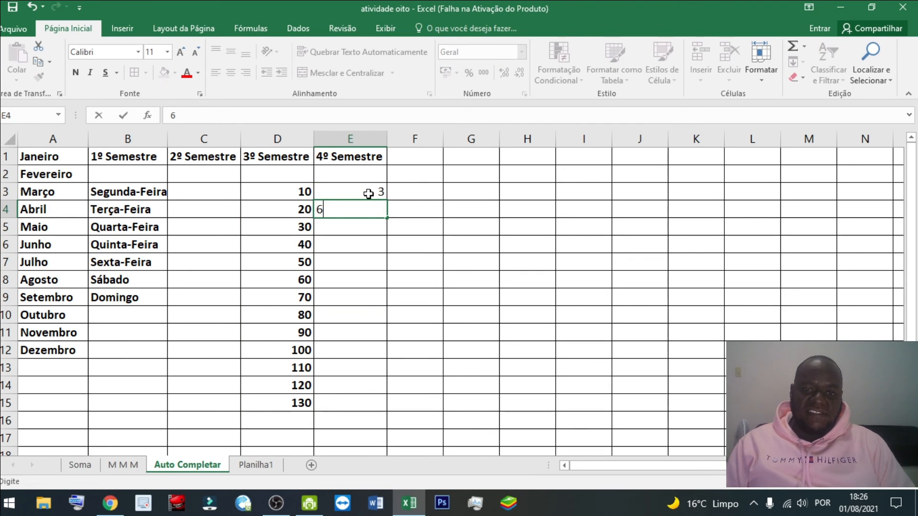
left_click(452, 206)
left_click_drag(377, 191, 369, 406)
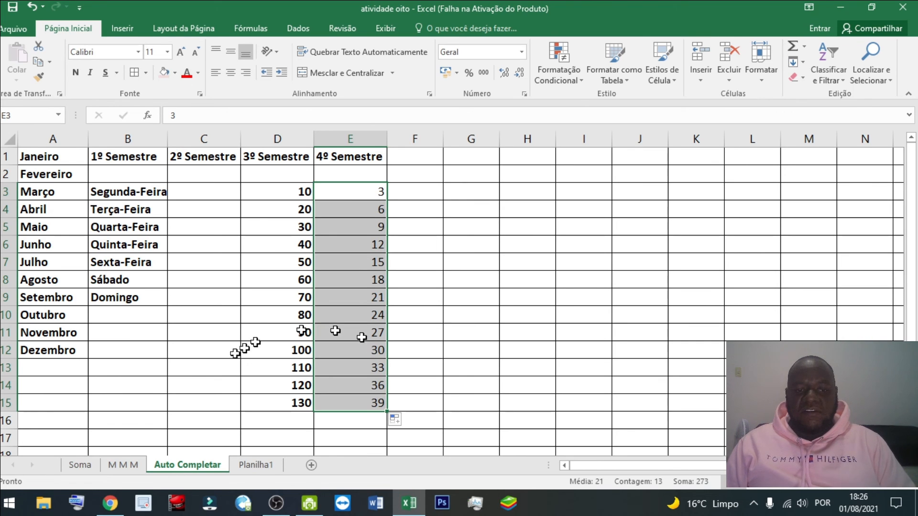
Return to the Soma sheet with the finance control table
left_click(89, 465)
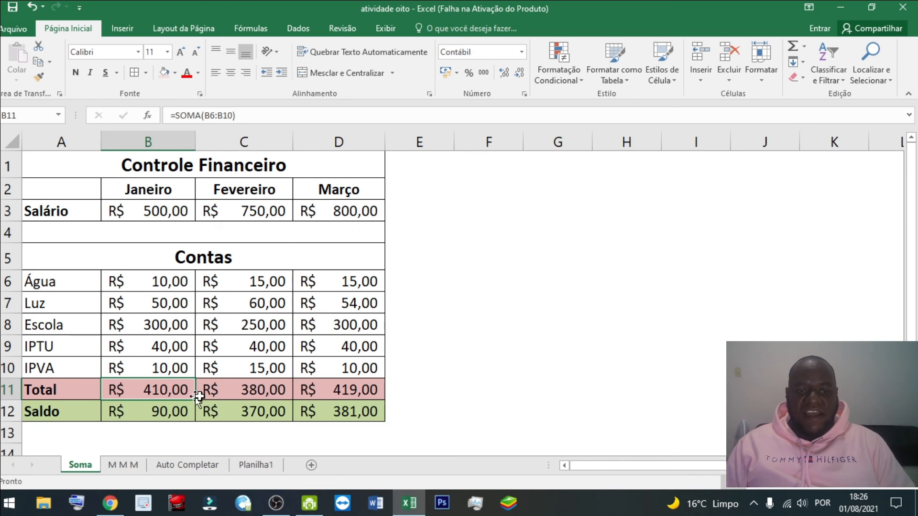
Review the M M M and Auto Completar sheets, and return to the Soma sheet
left_click(123, 465)
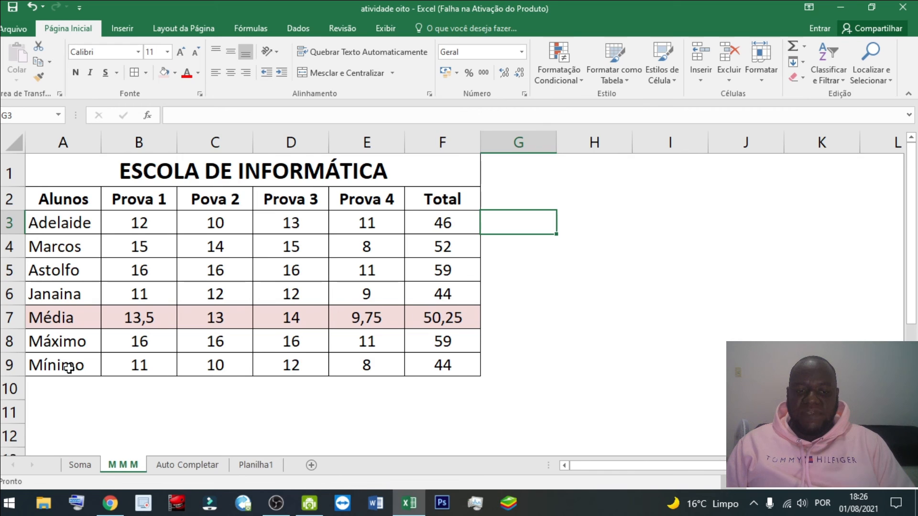
left_click(186, 465)
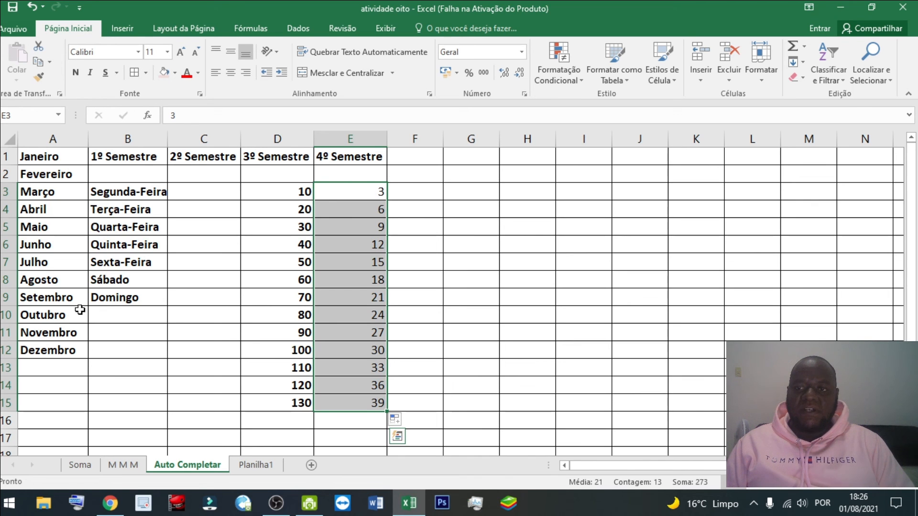
left_click(120, 466)
left_click(90, 461)
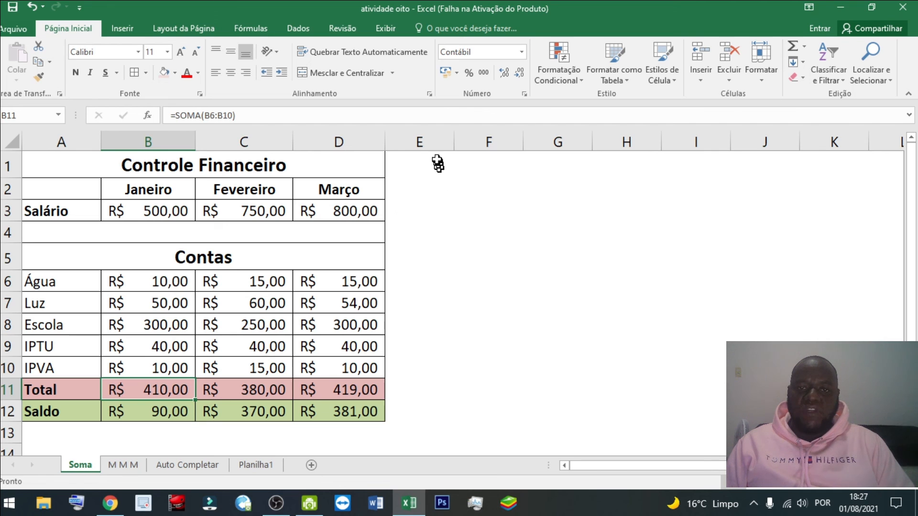
Total the January to March salaries into E3 with AutoSum and autofit column E to the result
left_click(419, 211)
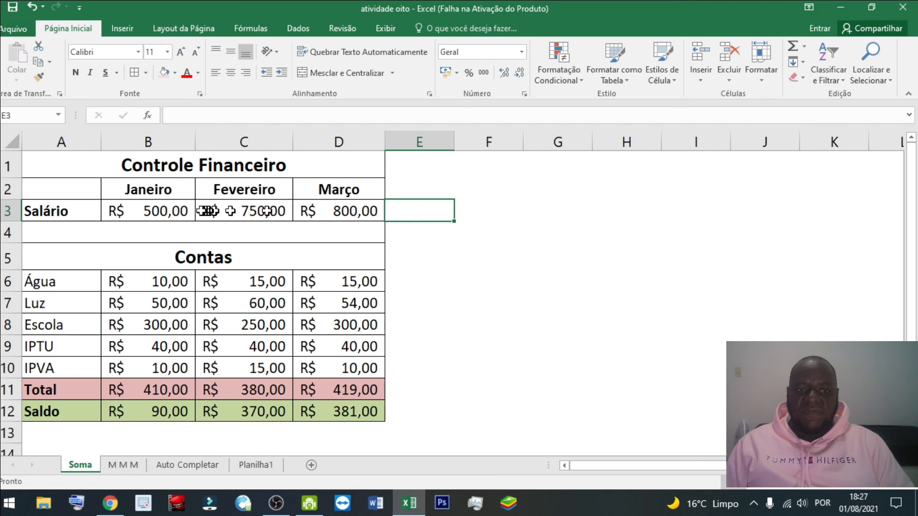
left_click_drag(183, 211, 391, 211)
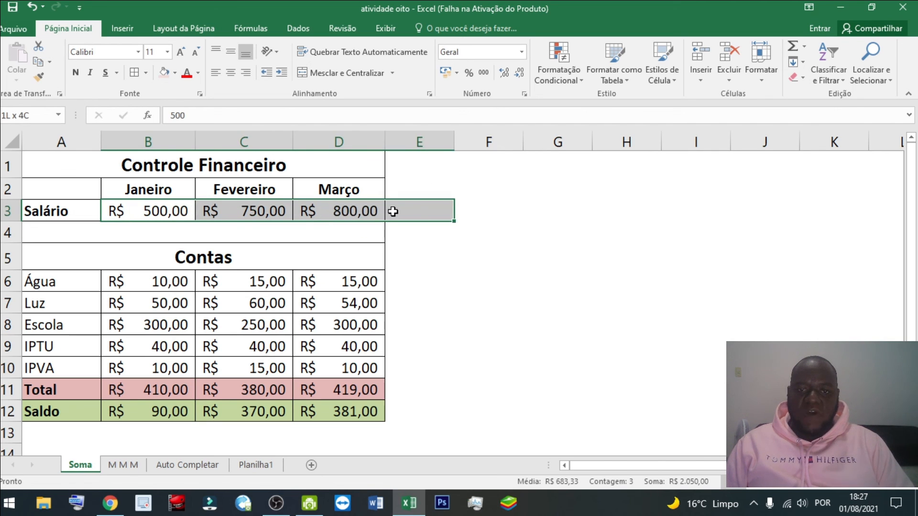
left_click(793, 48)
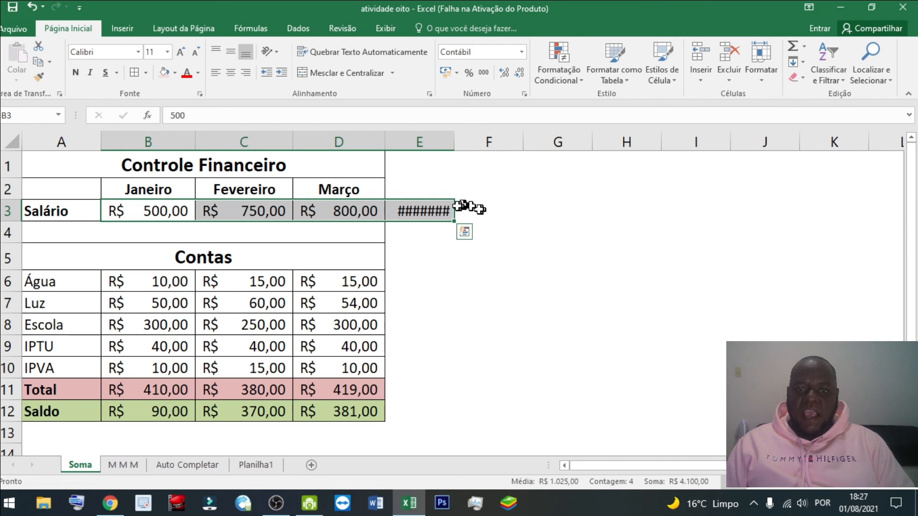
mouse_move(425, 210)
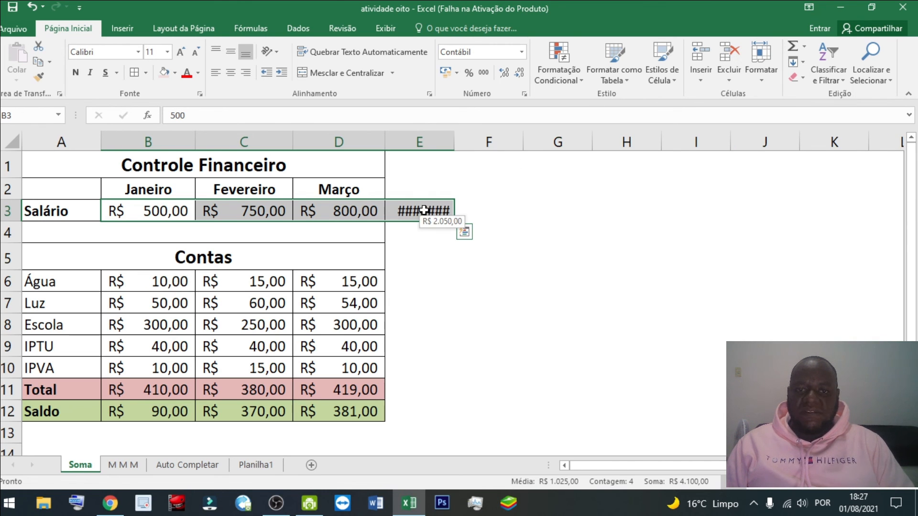
double_click(454, 142)
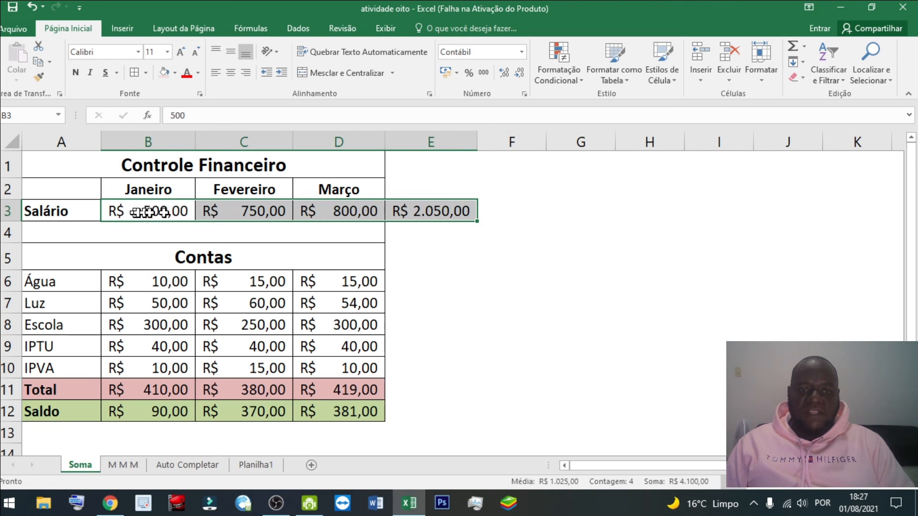
Delete the salary sum from E3
left_click(444, 213)
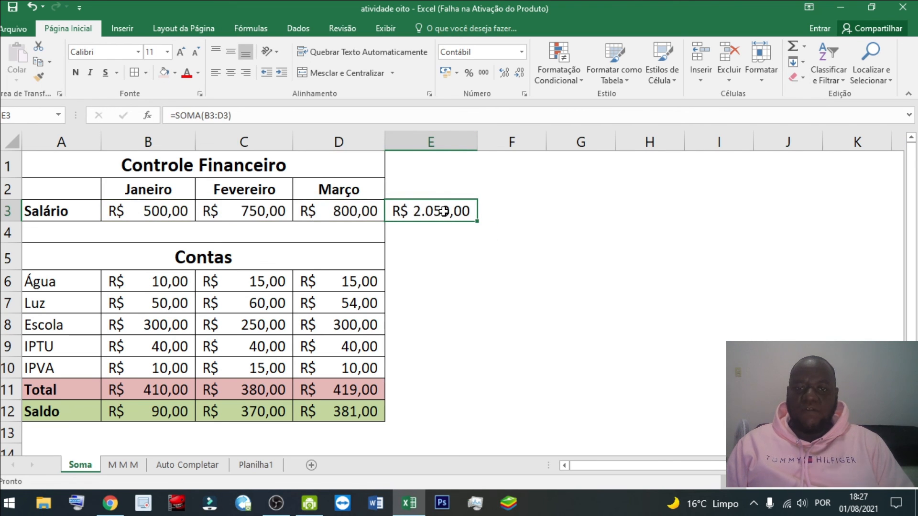
key("Delete")
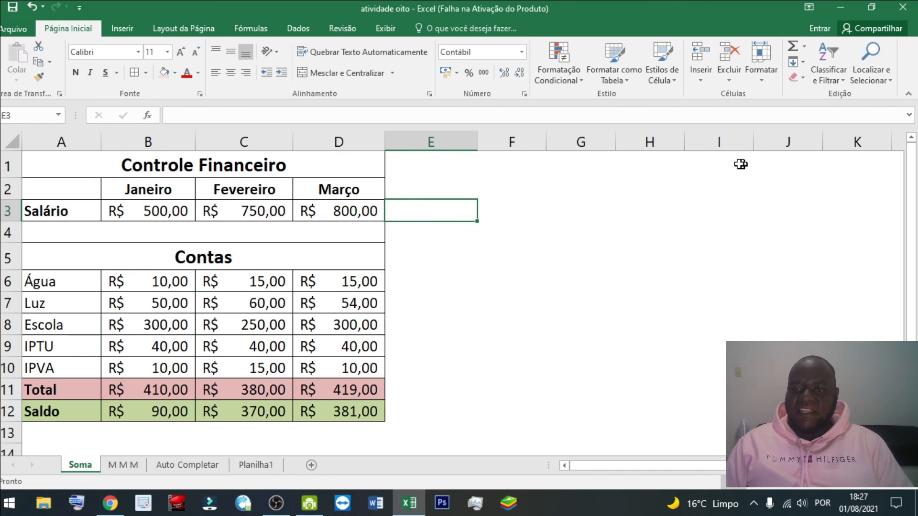
Insert a SOMA formula in I1 that adds the monthly salaries in B3:D3
left_click(722, 163)
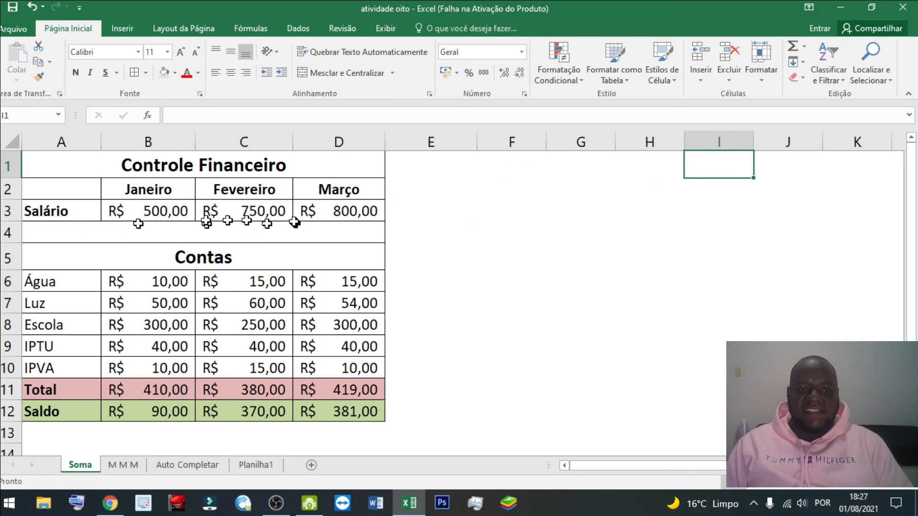
left_click_drag(148, 211, 307, 211)
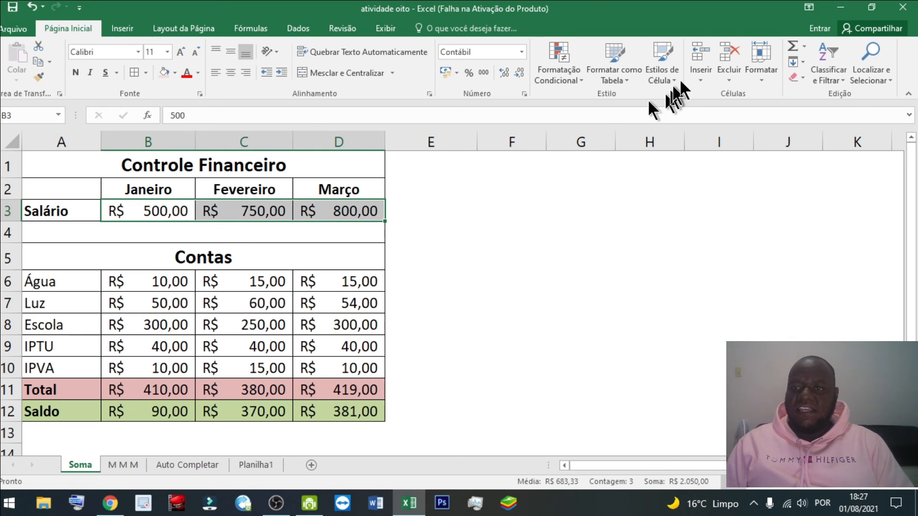
left_click(407, 210)
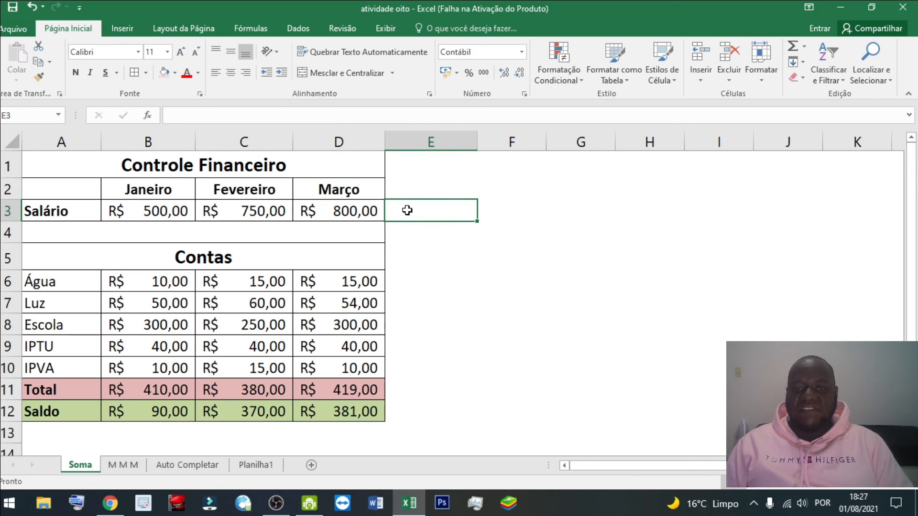
left_click(715, 160)
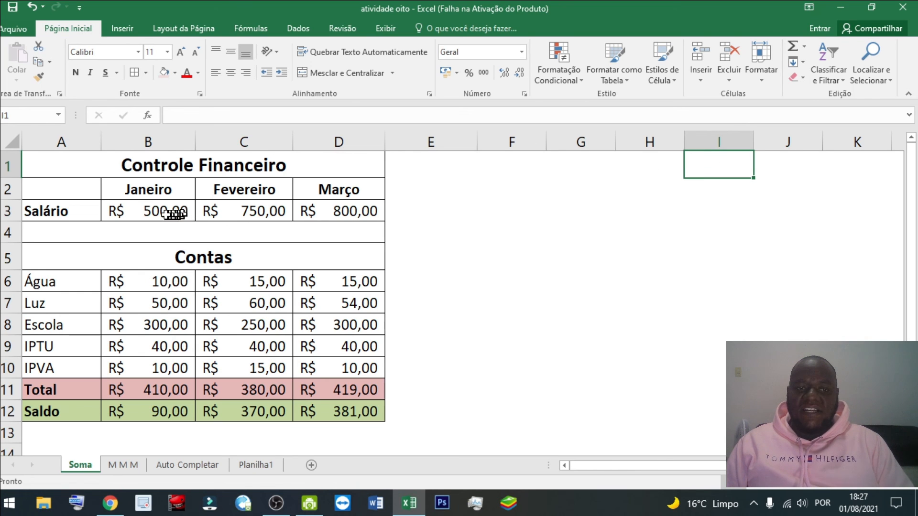
left_click(790, 50)
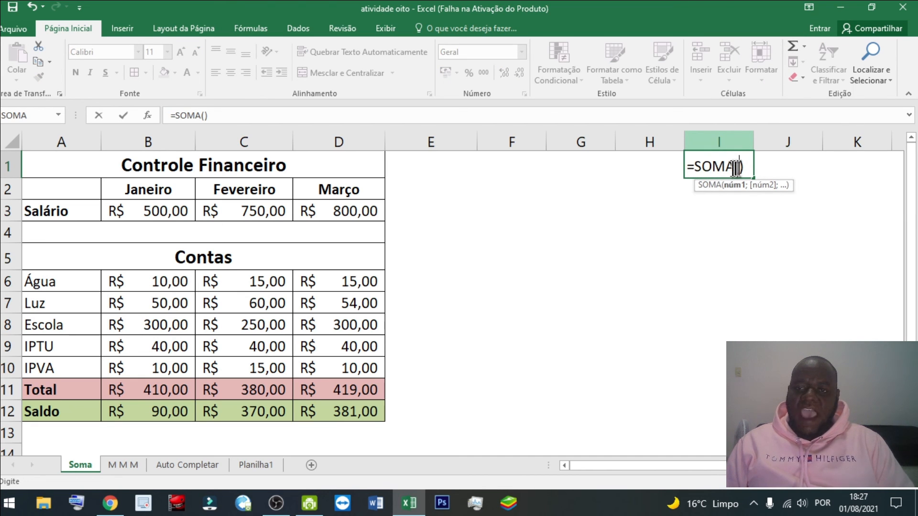
left_click_drag(125, 211, 311, 211)
key("Return")
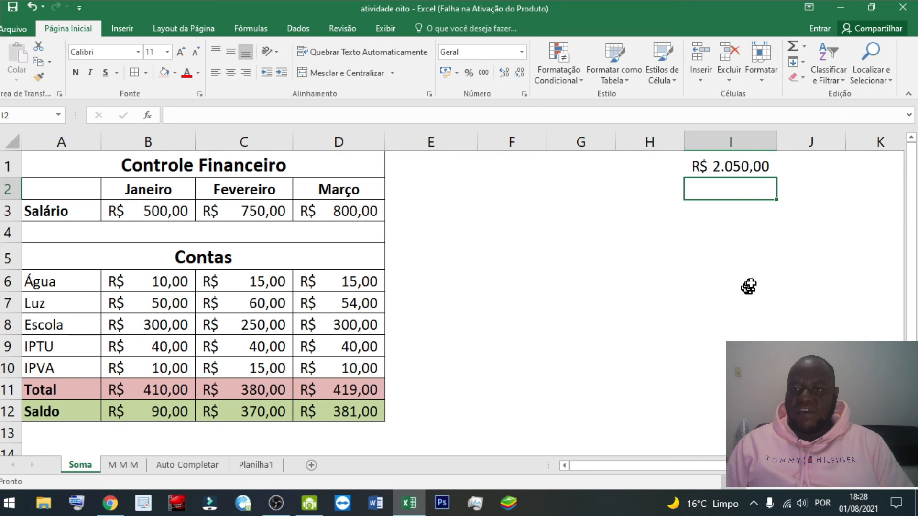
Insert a MÉDIA formula in J1 that averages the monthly salaries in B3:D3
left_click(824, 161)
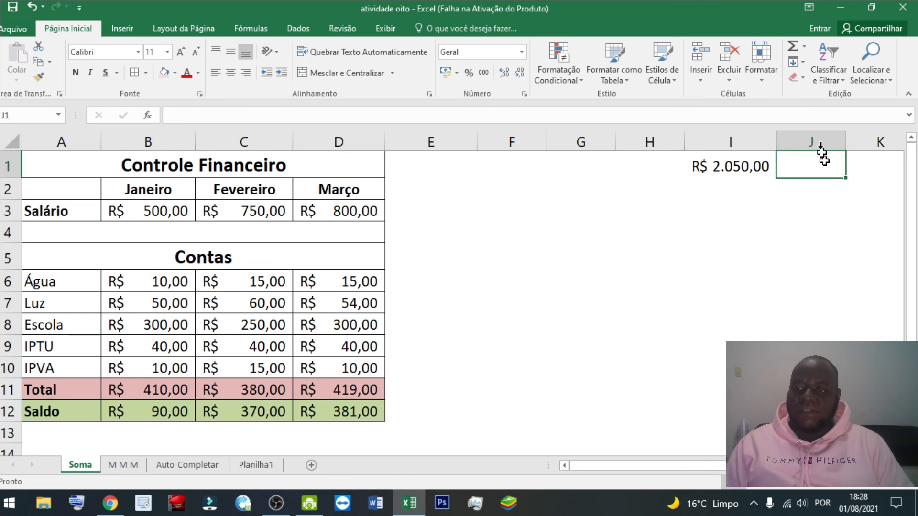
left_click(804, 47)
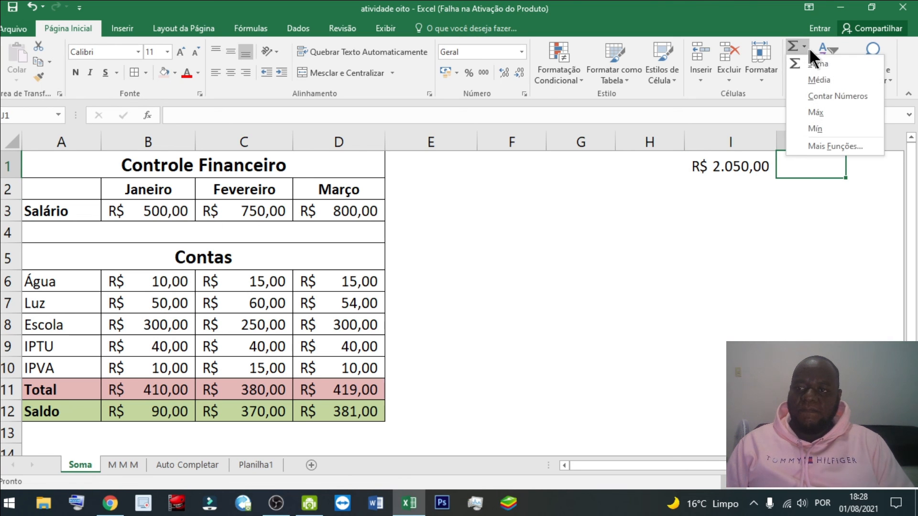
left_click(820, 78)
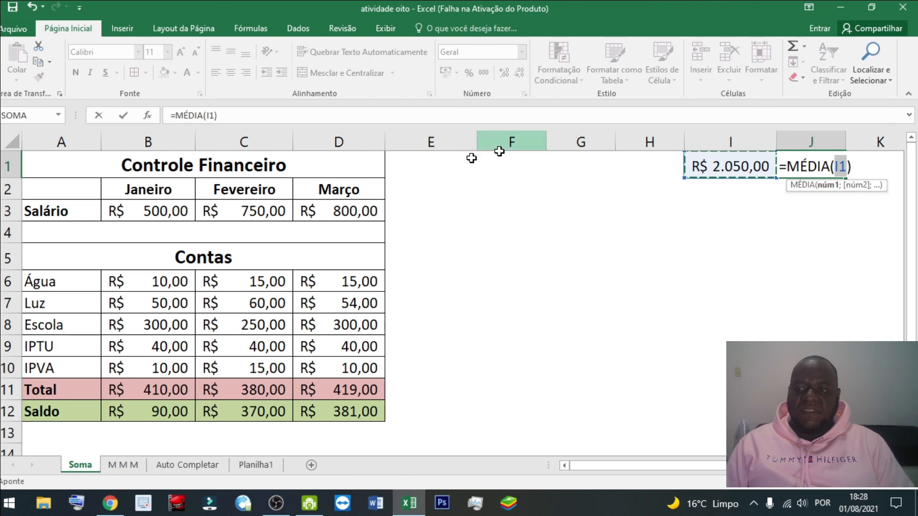
left_click_drag(164, 212, 325, 216)
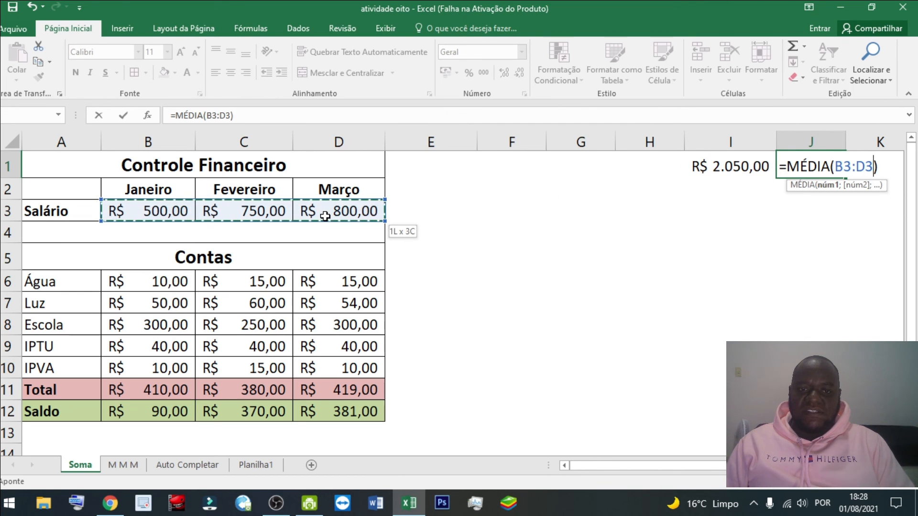
key("Return")
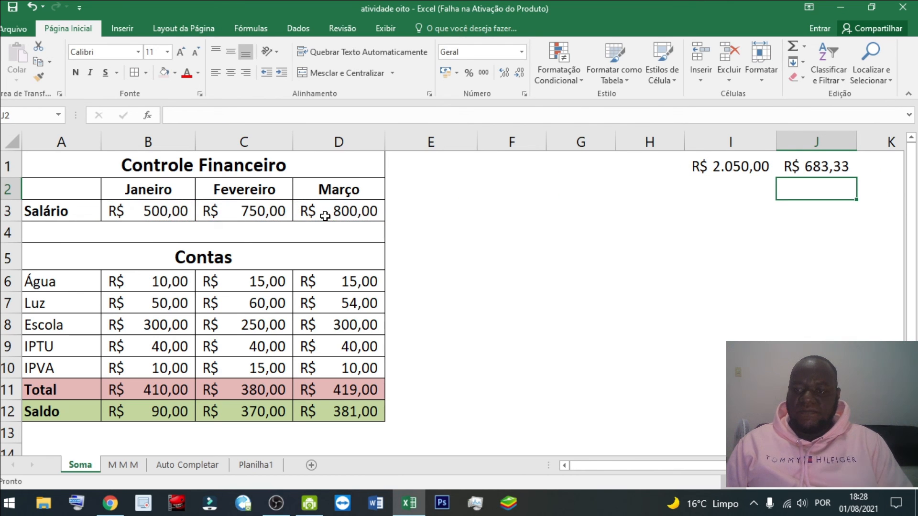
left_click_drag(165, 212, 334, 211)
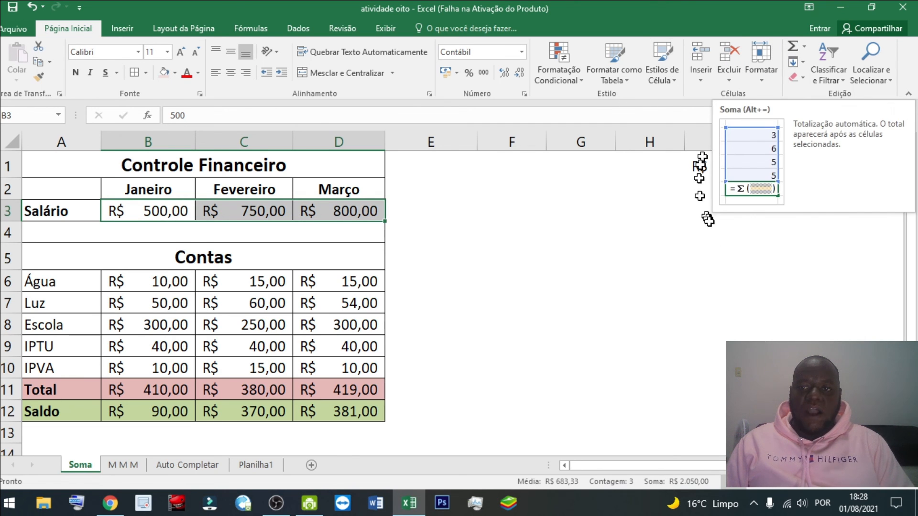
left_click(734, 266)
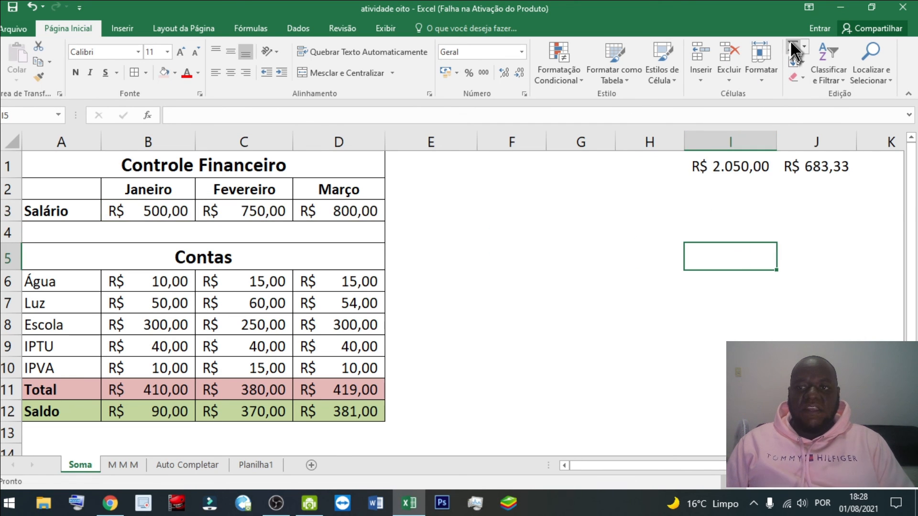